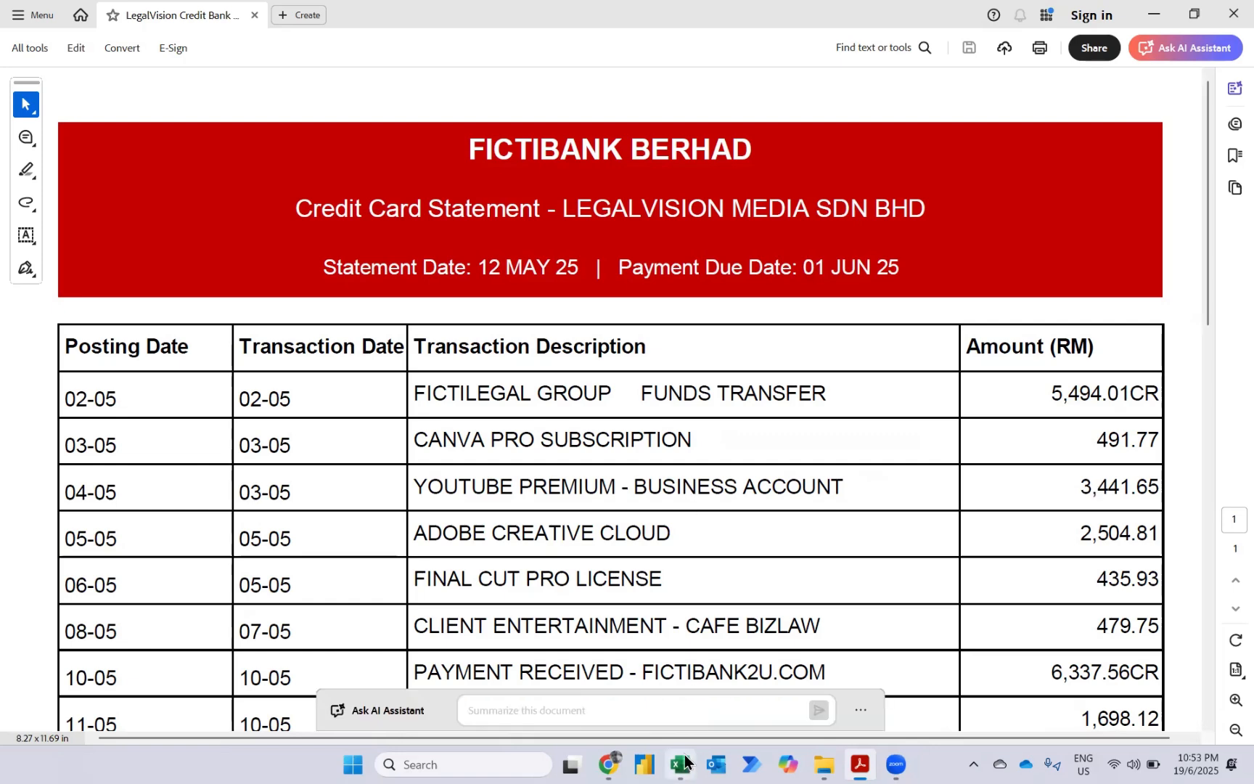
Step: Switch to the blank Excel workbook and start a data import from a PDF file
mouse_move(685, 761)
left_click(666, 690)
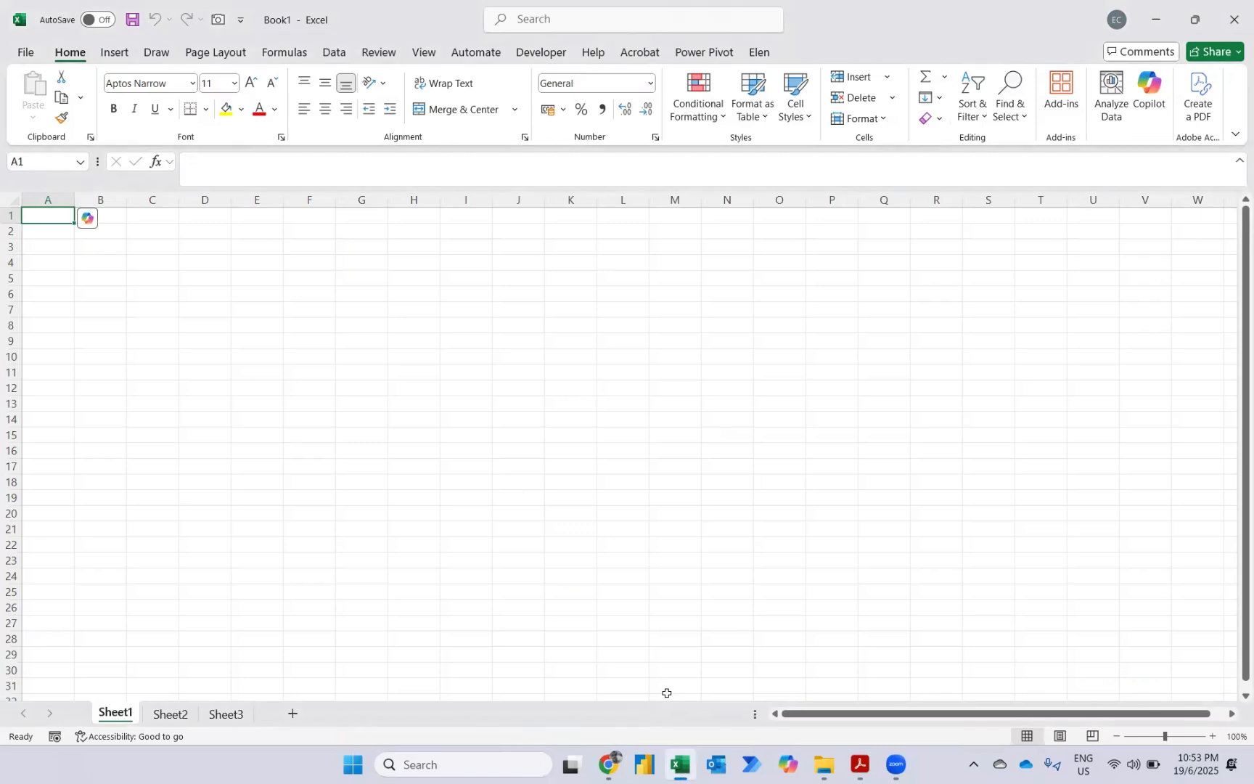
left_click(334, 52)
left_click(30, 117)
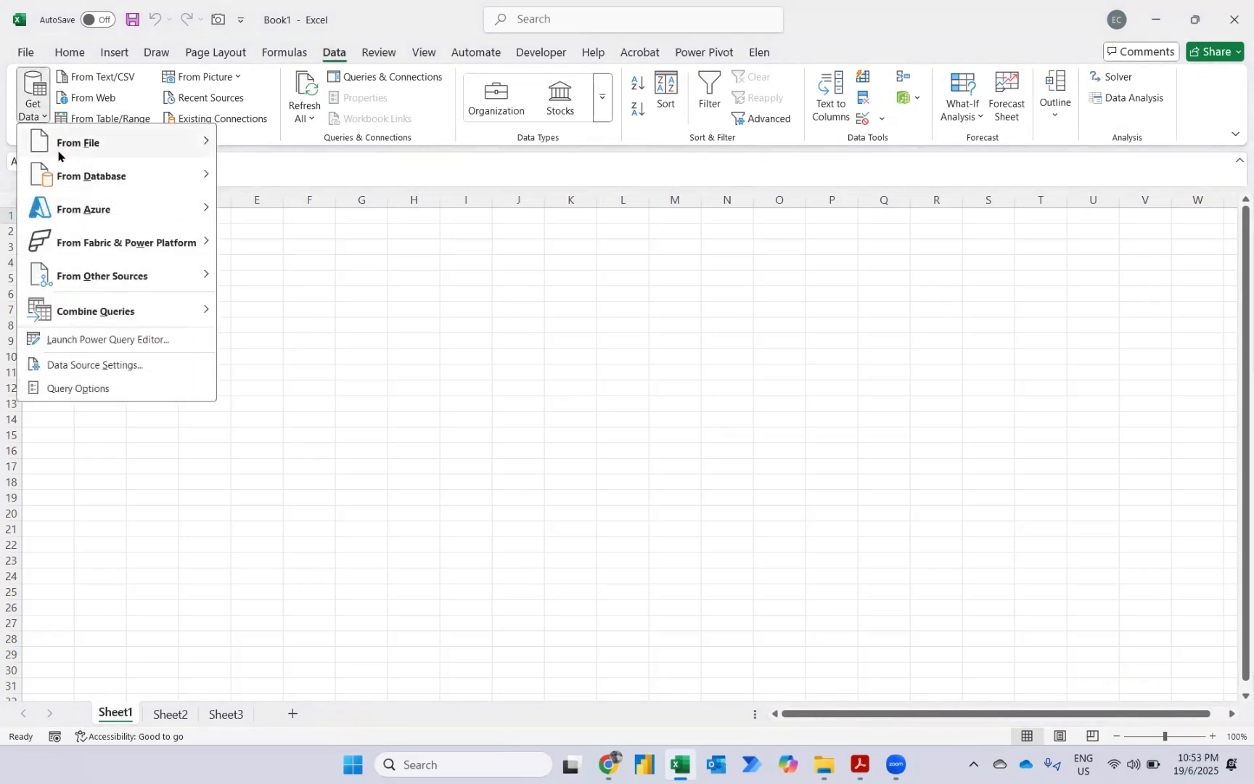
mouse_move(58, 151)
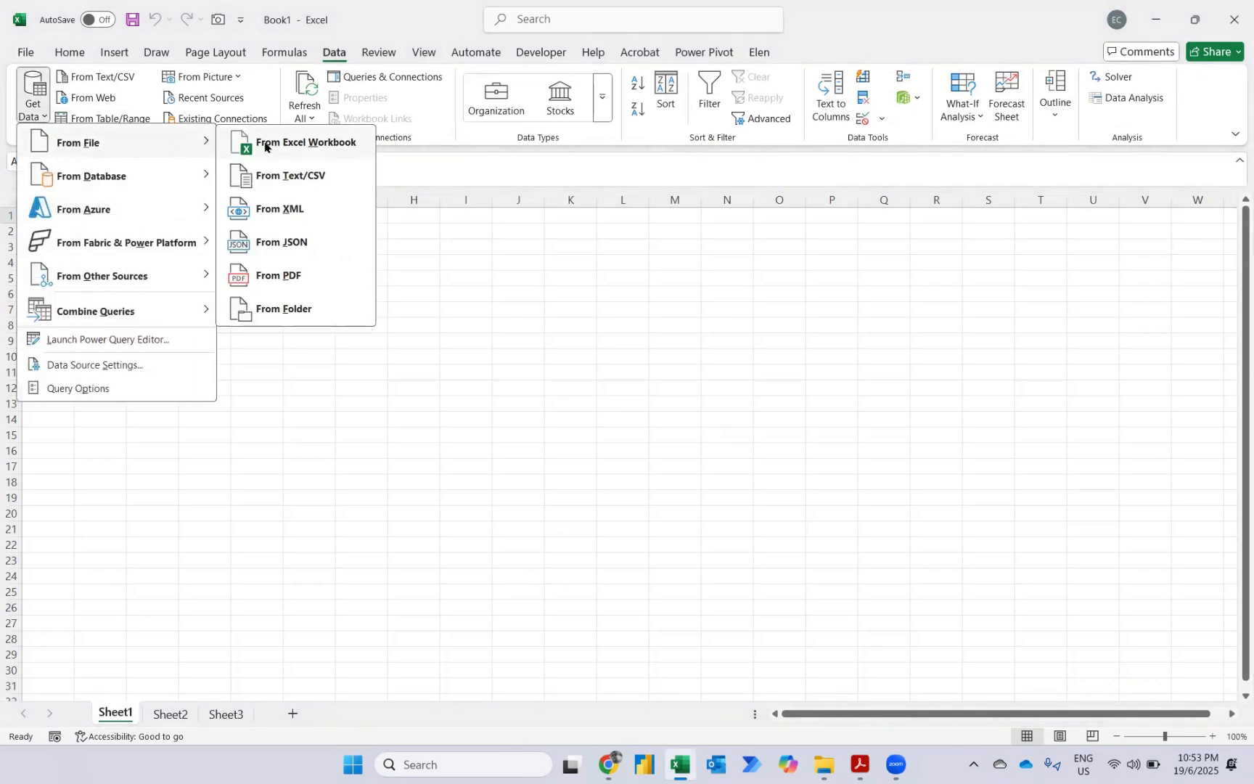
left_click(274, 288)
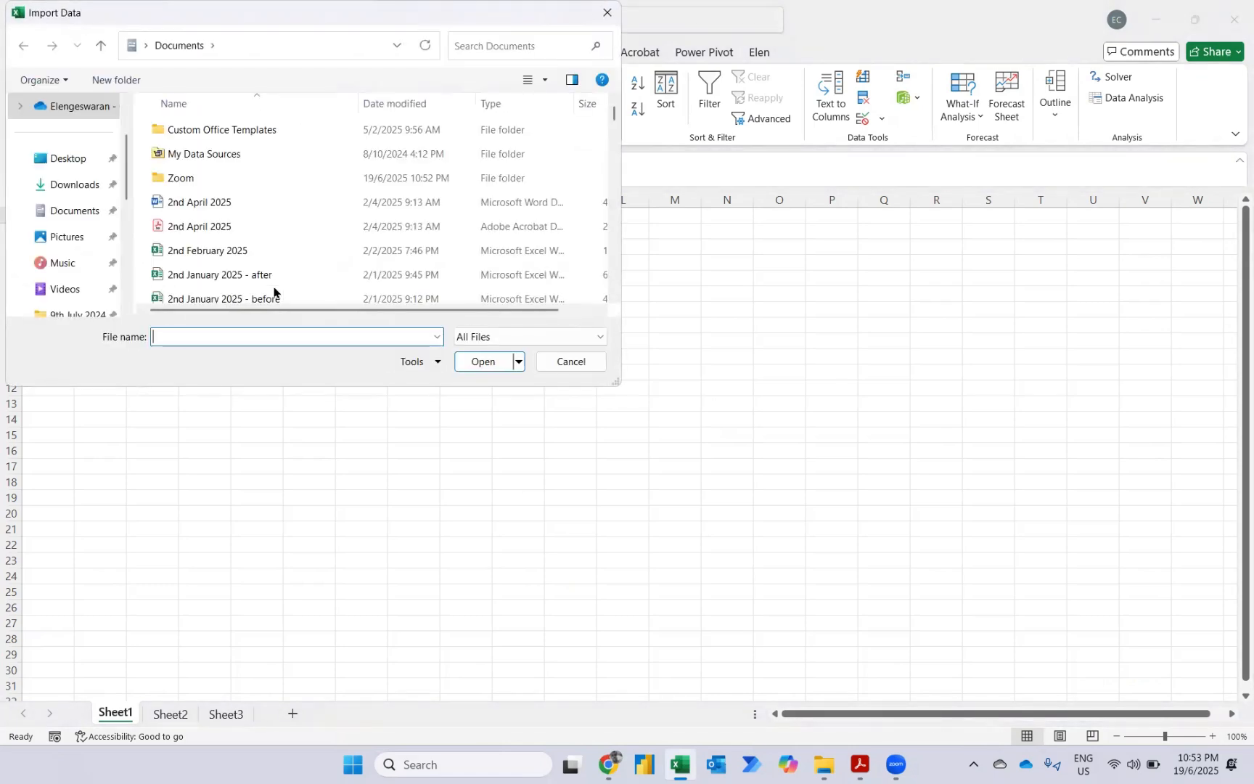
Step: Import LegalVision Credit Bank Statement from the Desktop folder 18th June 2025 and open its Page001 item for transformation in Power Query
left_click(67, 164)
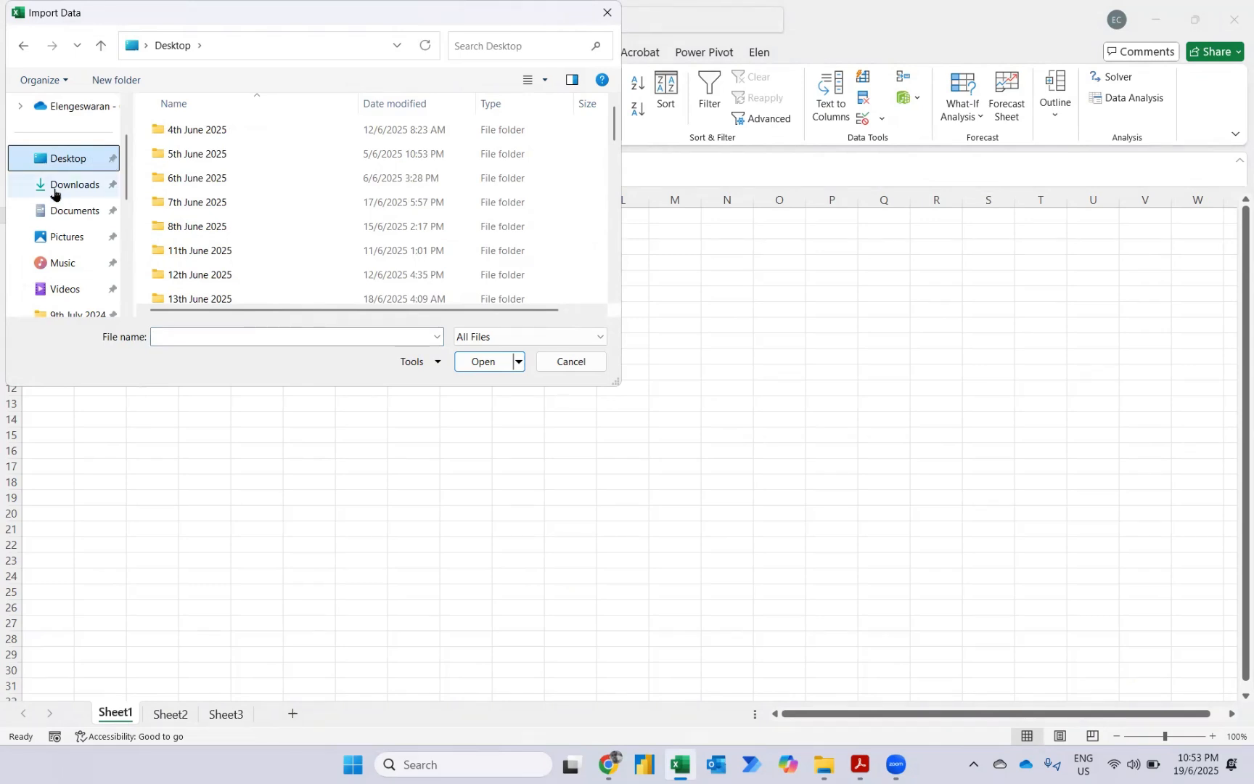
scroll(218, 274, "down", 3)
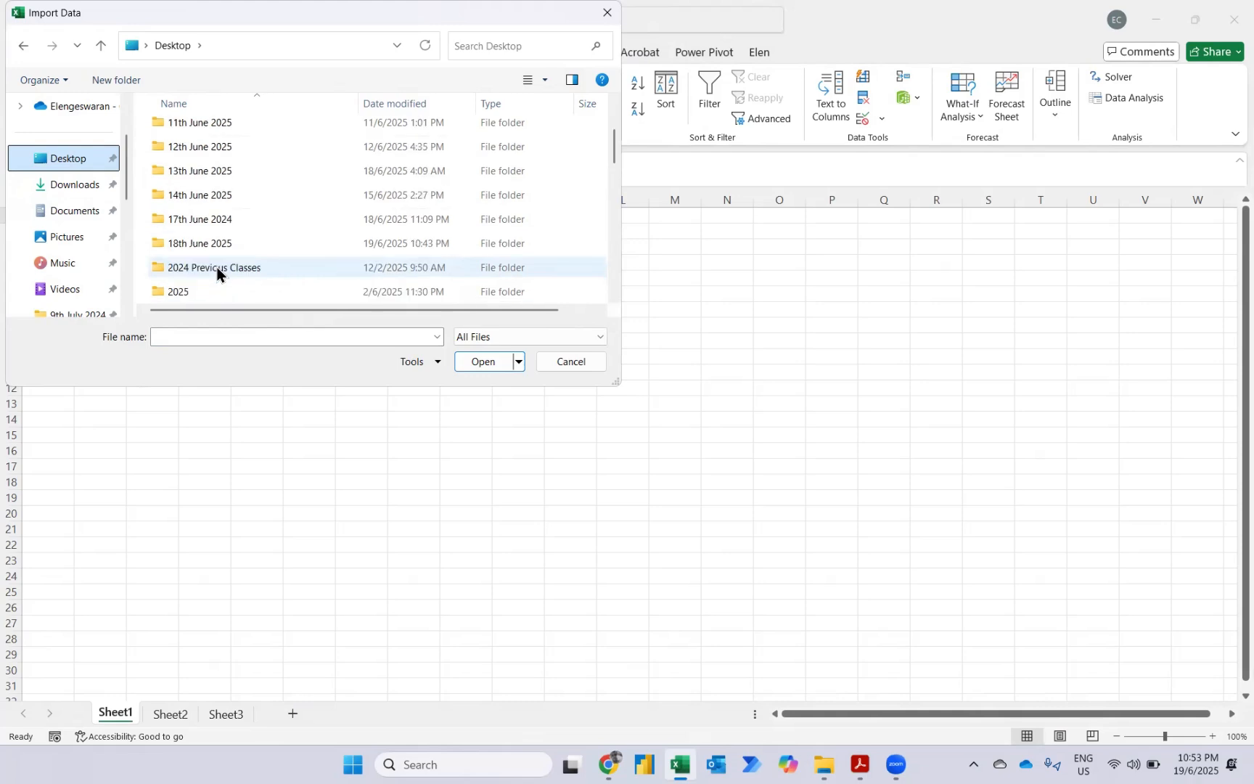
double_click(168, 171)
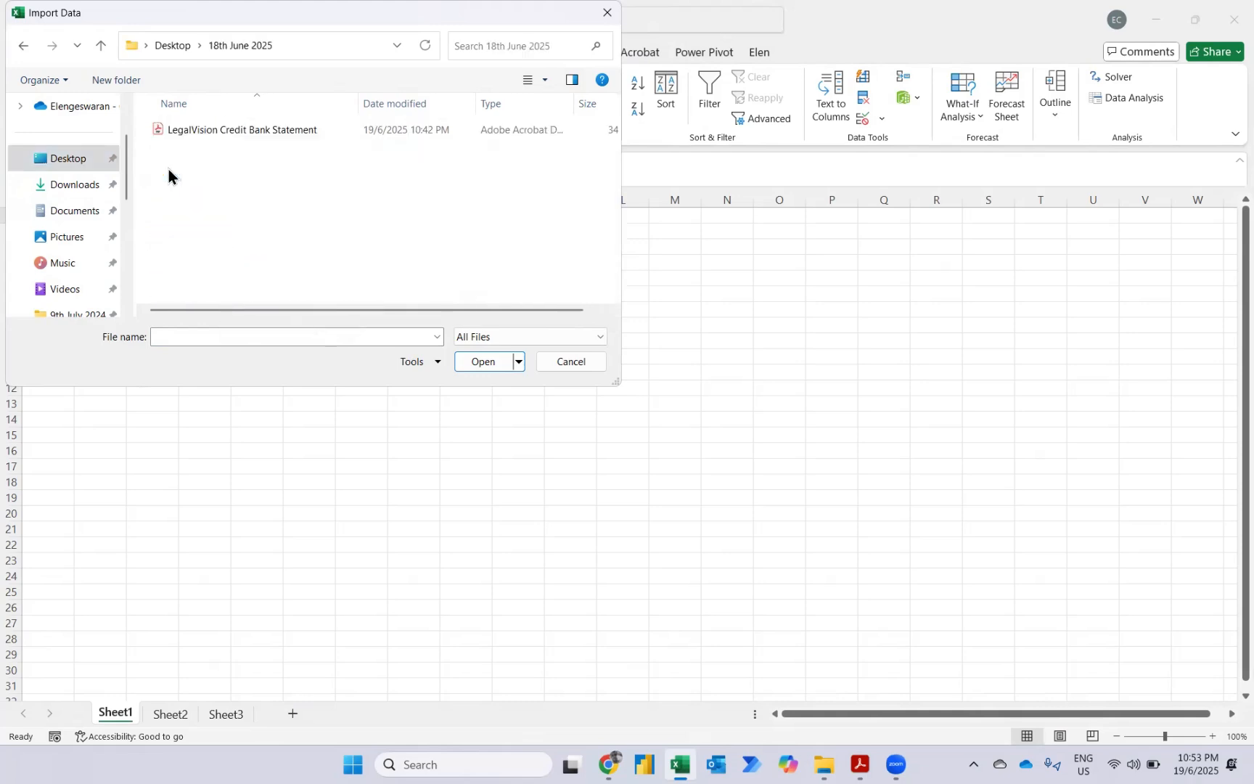
left_click(177, 131)
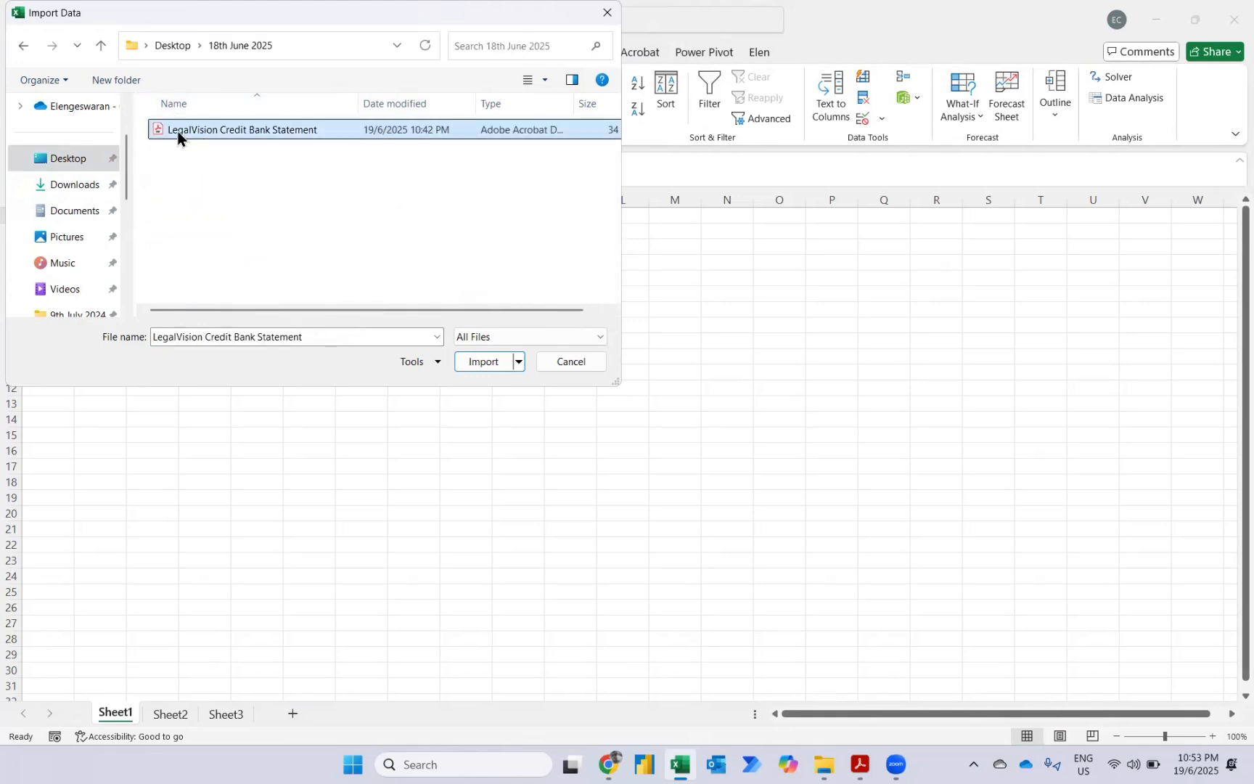
left_click(476, 361)
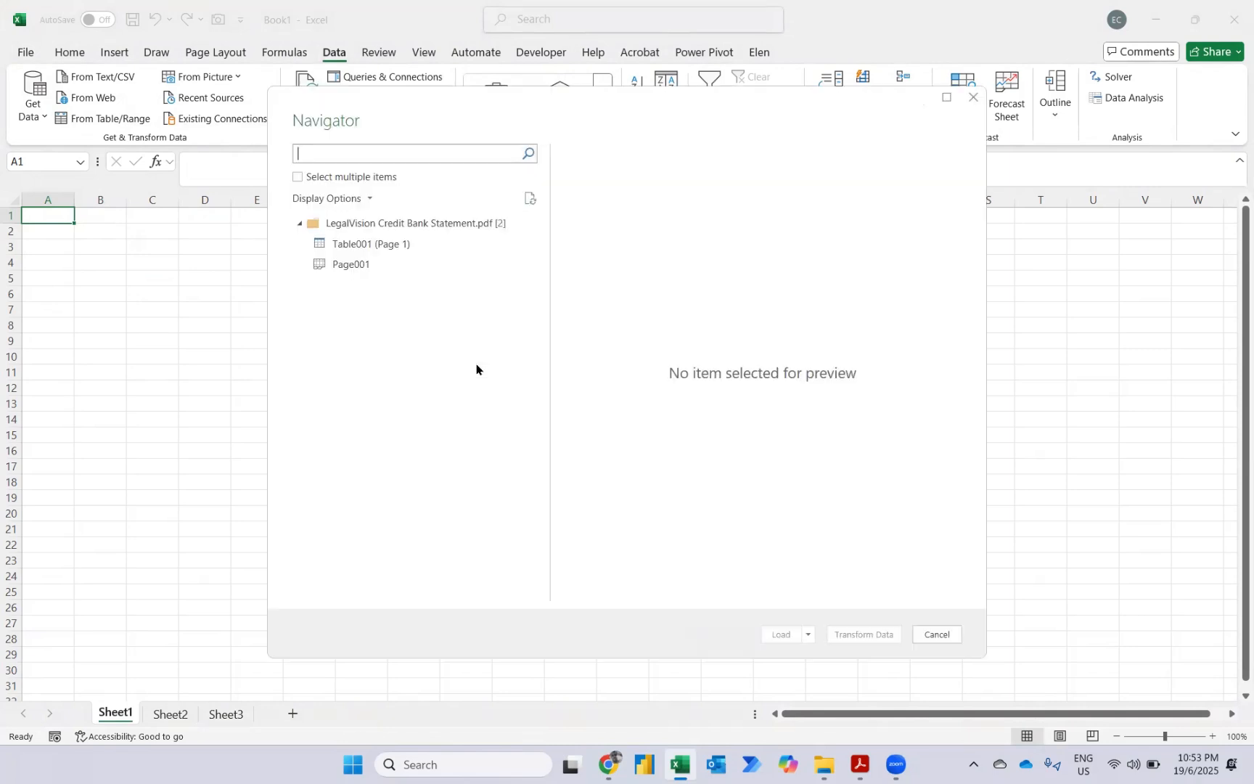
left_click(352, 264)
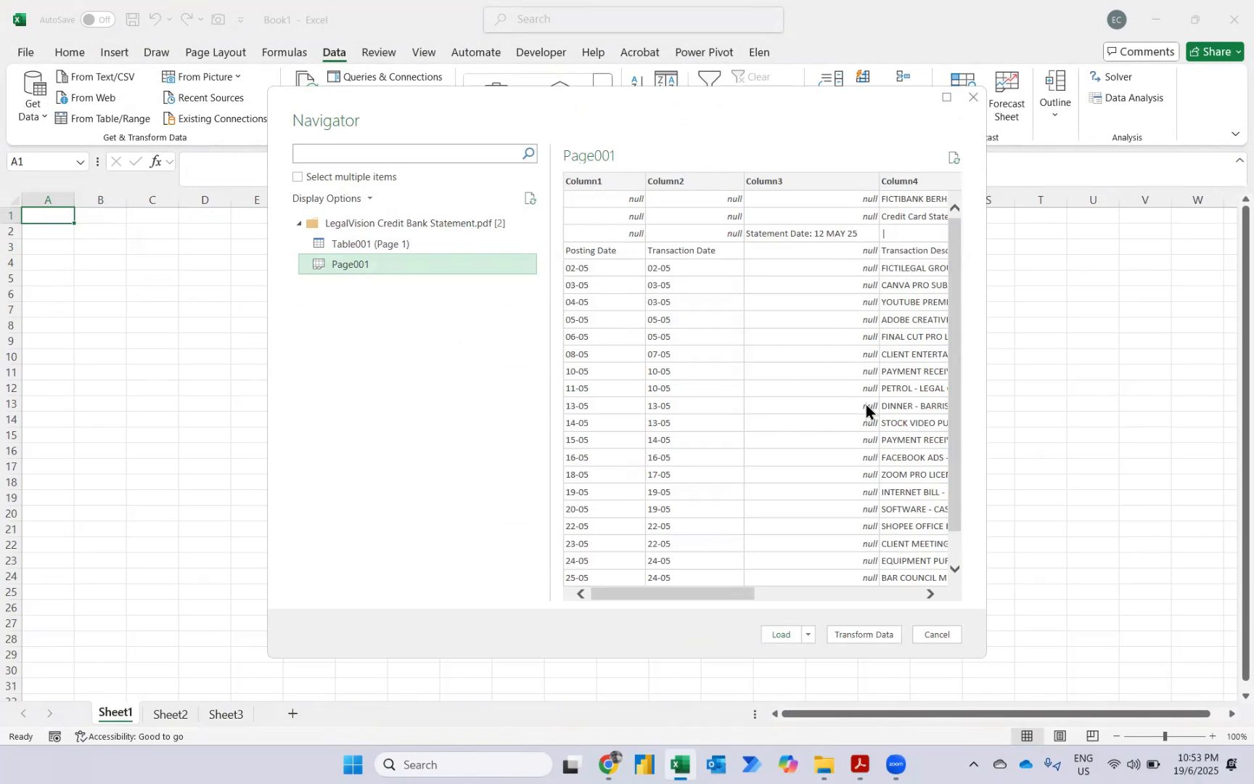
left_click(880, 634)
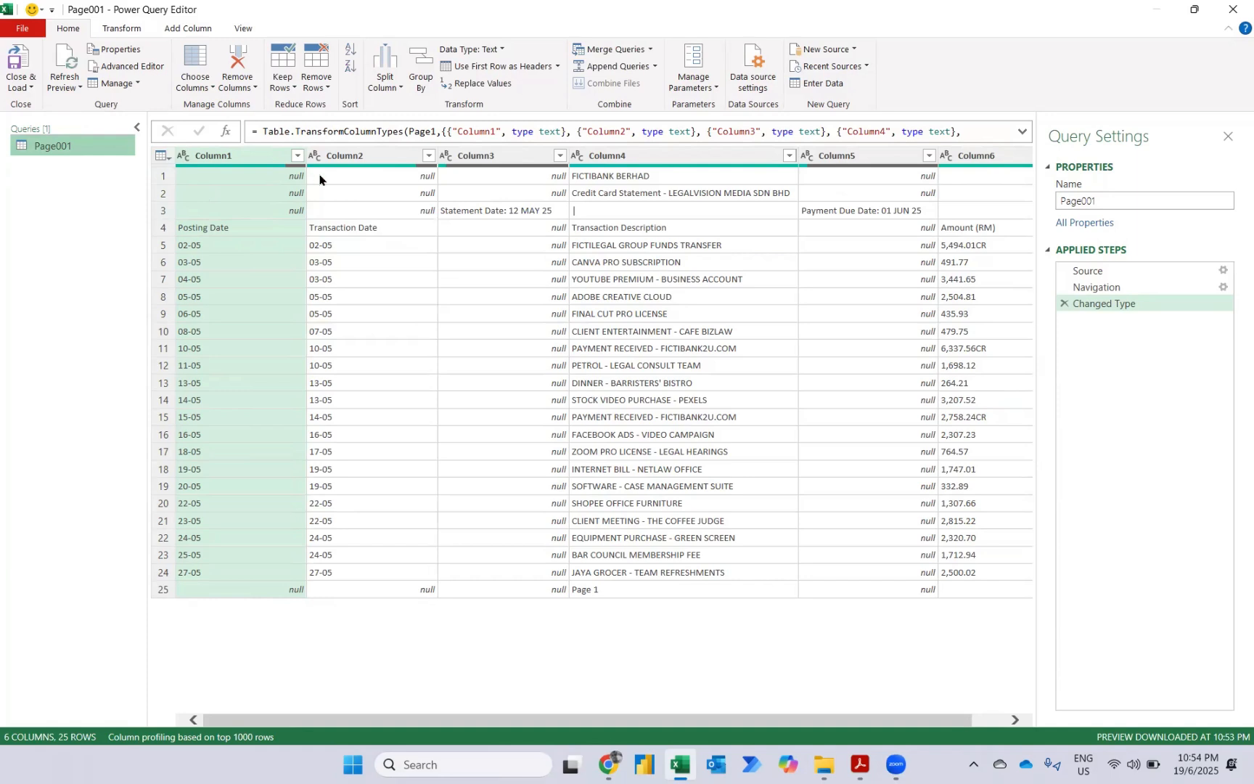
Step: Remove the top 3 rows from the Page001 query
left_click(316, 91)
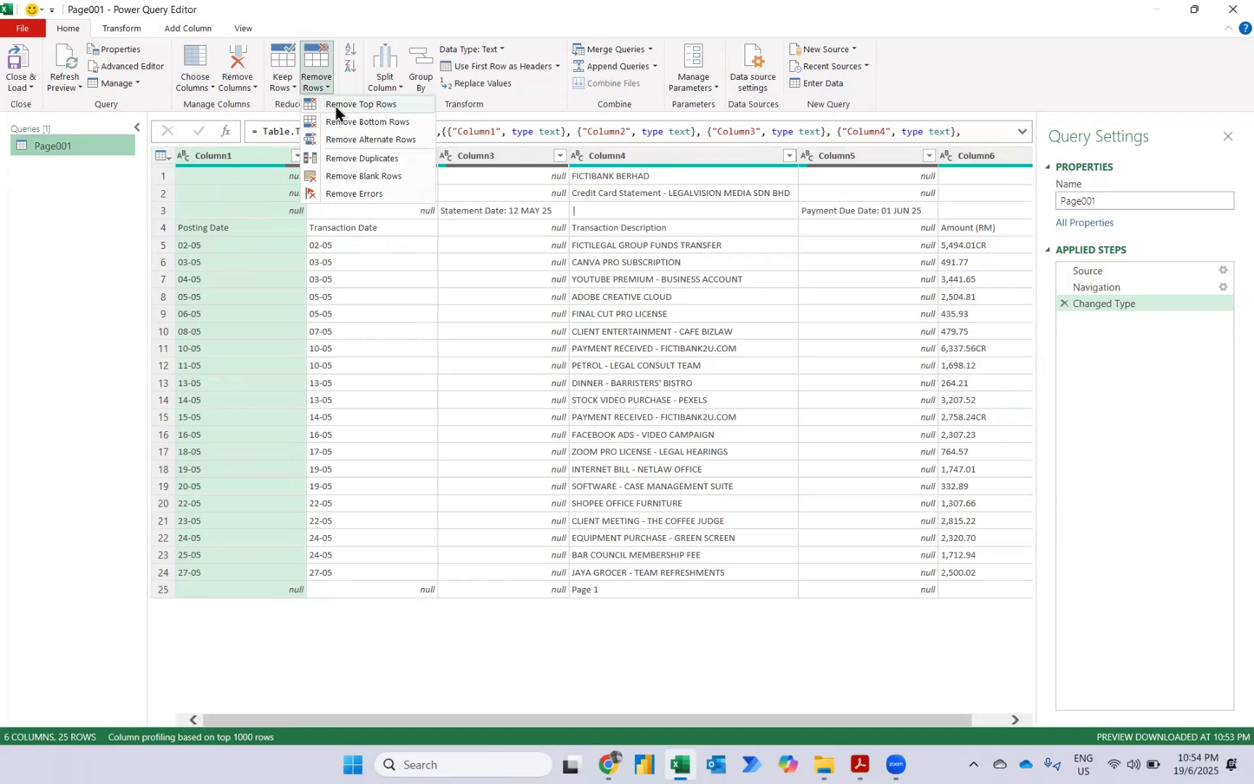
left_click(335, 105)
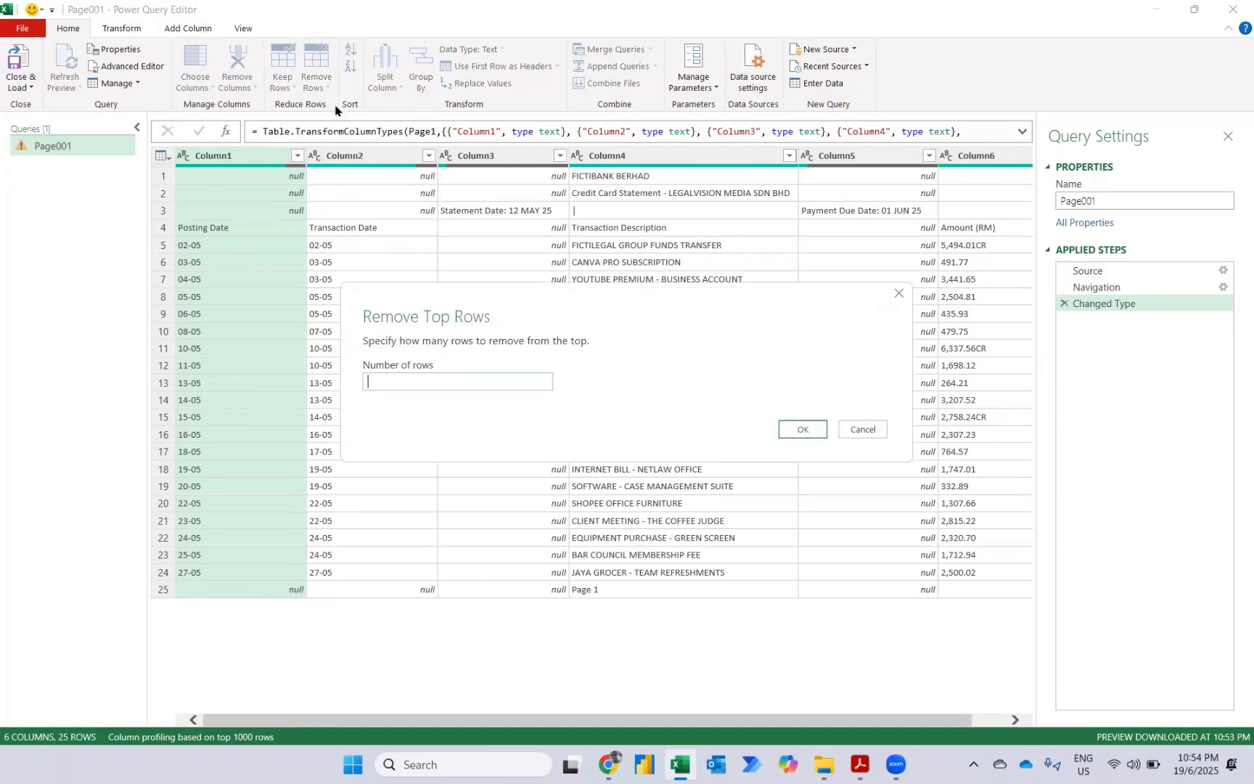
type("3")
key("Return")
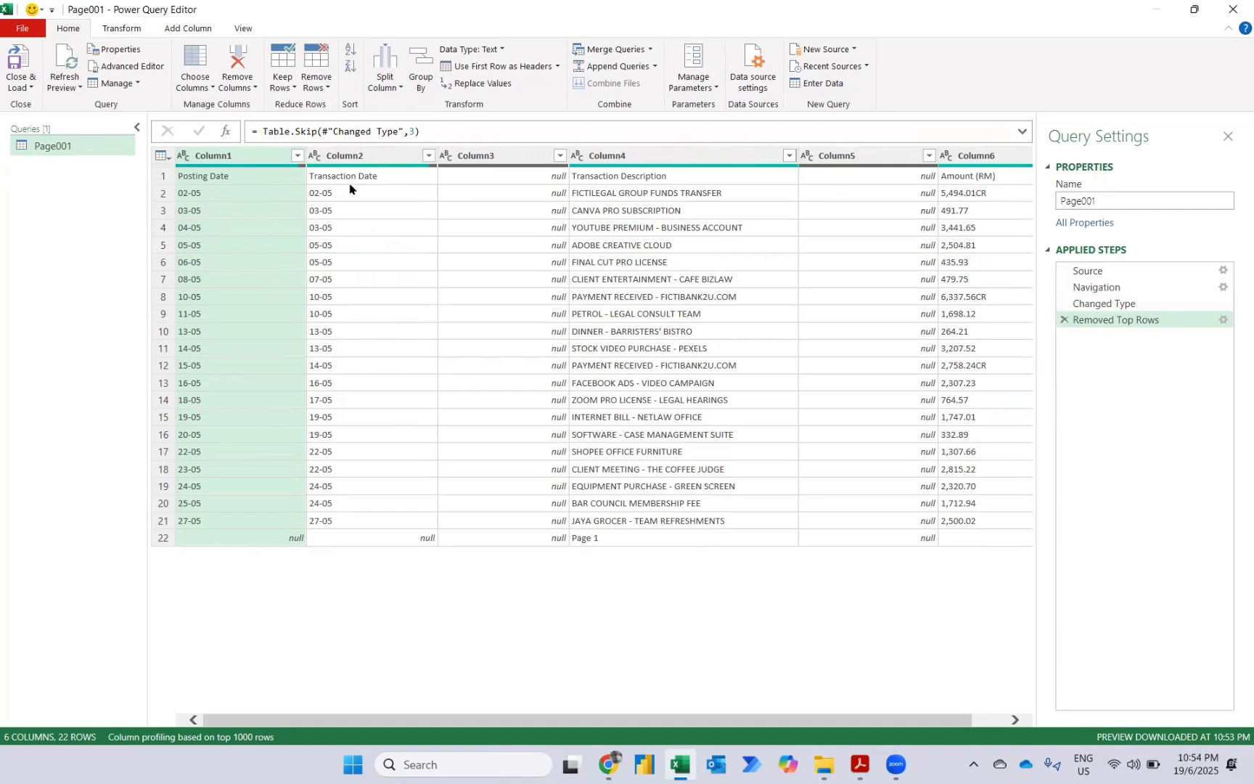
Step: Use the first row of the Page001 query as the column headers
scroll(819, 322, "right", 1)
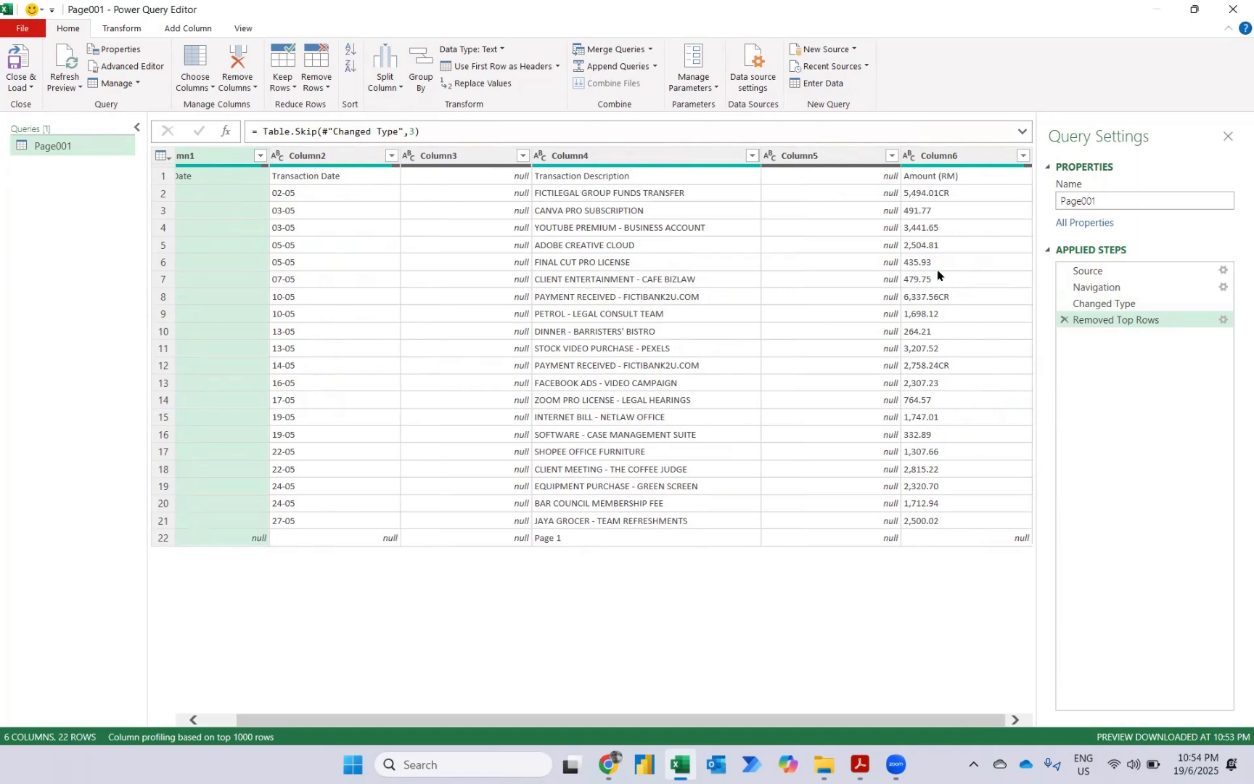
scroll(336, 275, "left", 1)
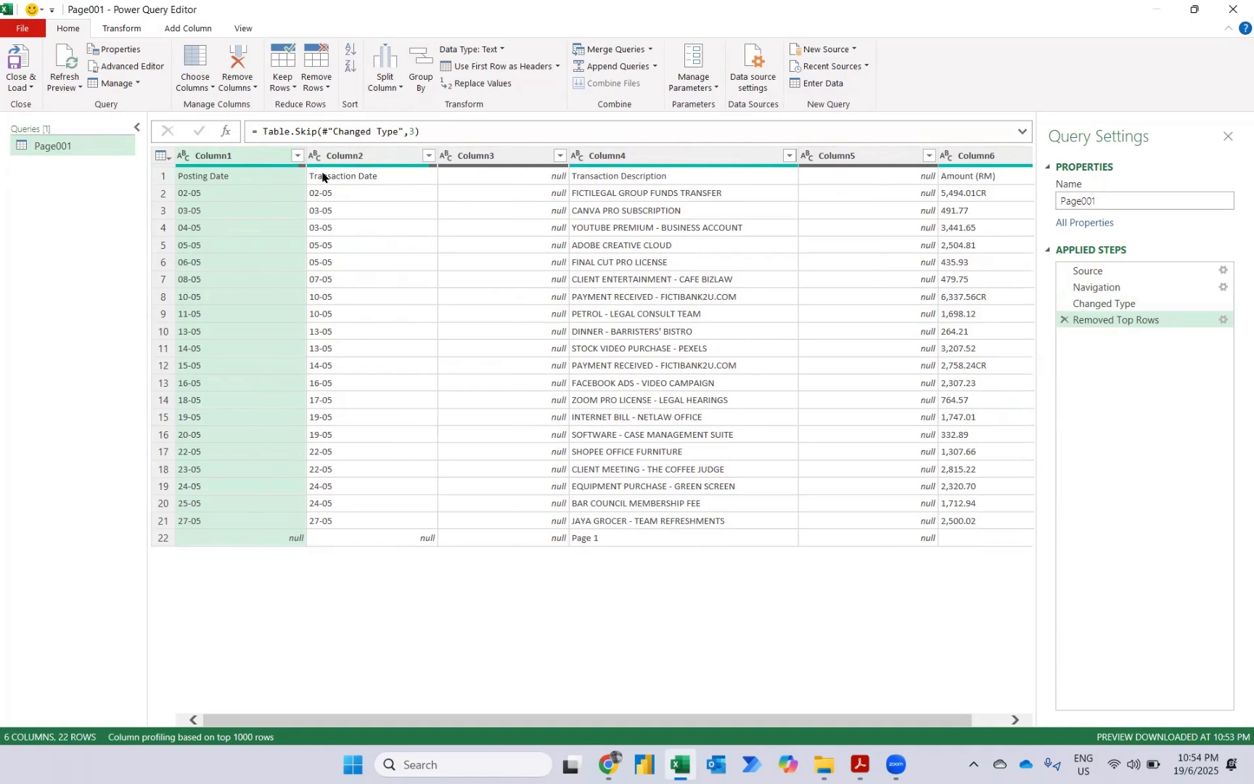
left_click(477, 67)
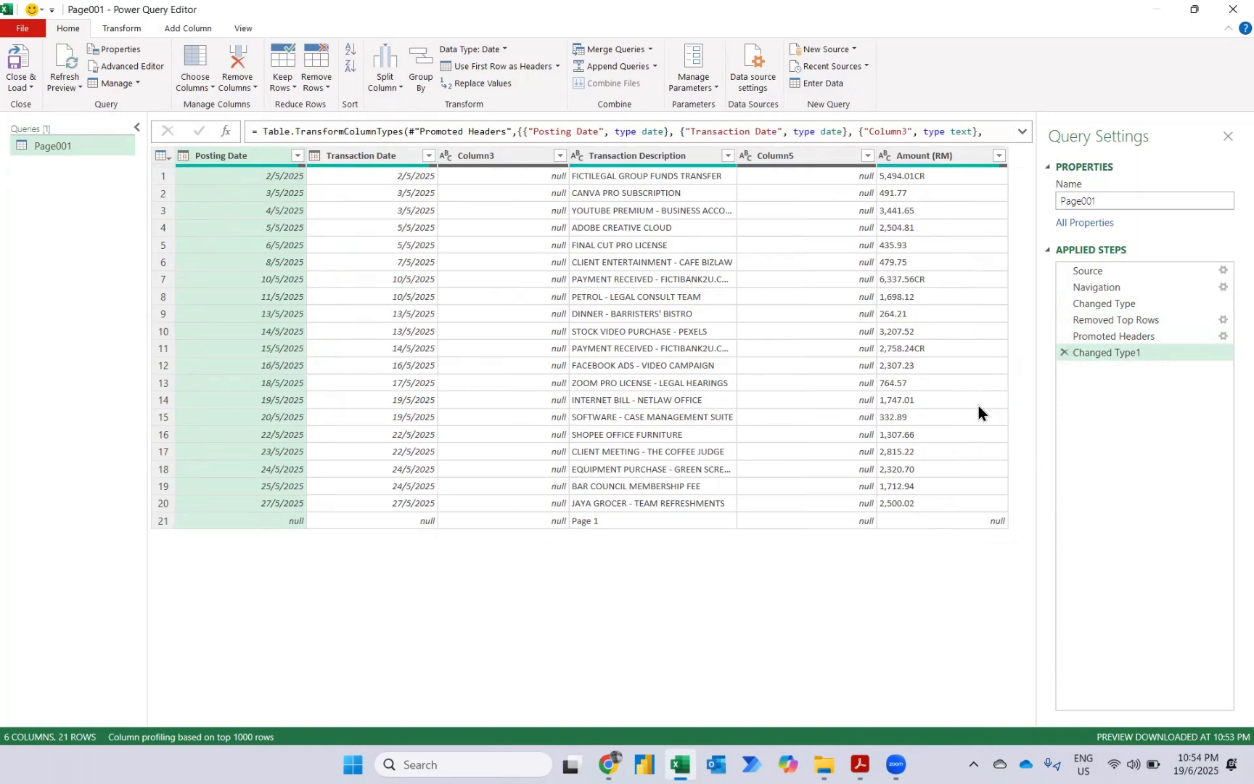
Step: Start a conditional column with the condition that Amount (RM) does not contain CR
left_click(968, 283)
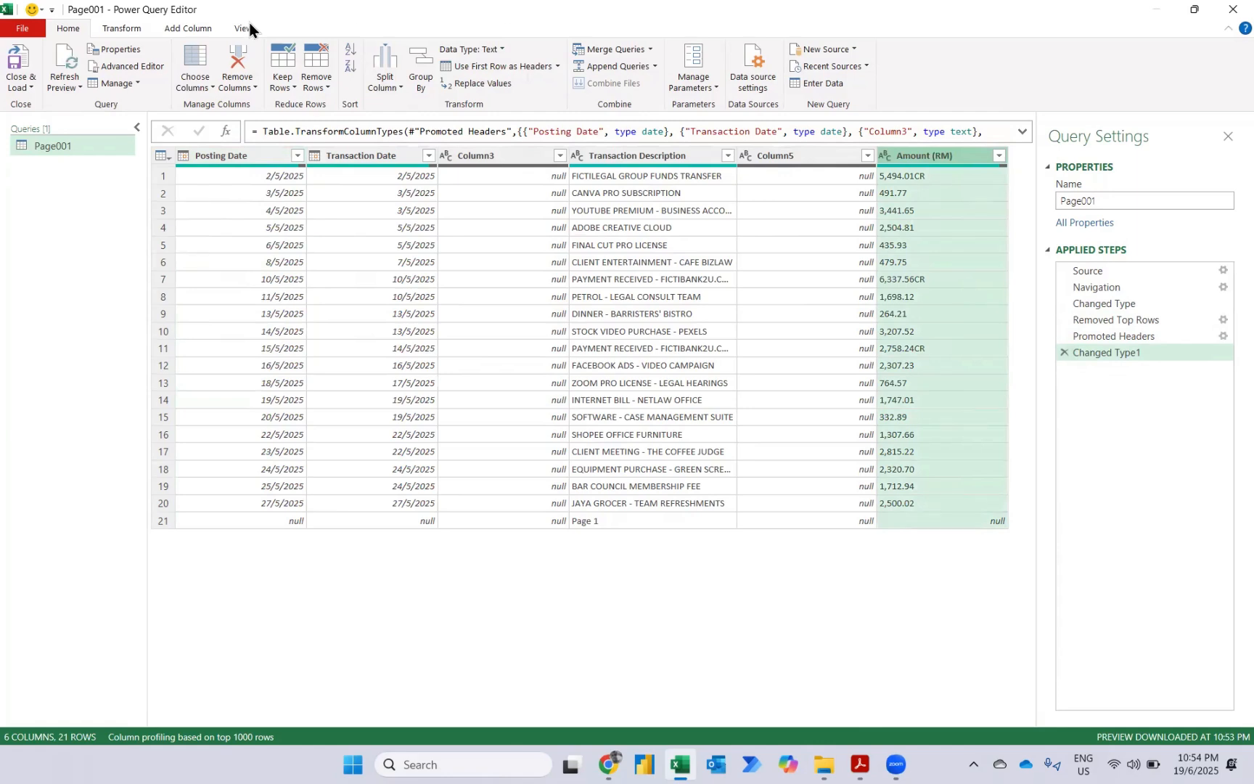
left_click(181, 29)
left_click(184, 44)
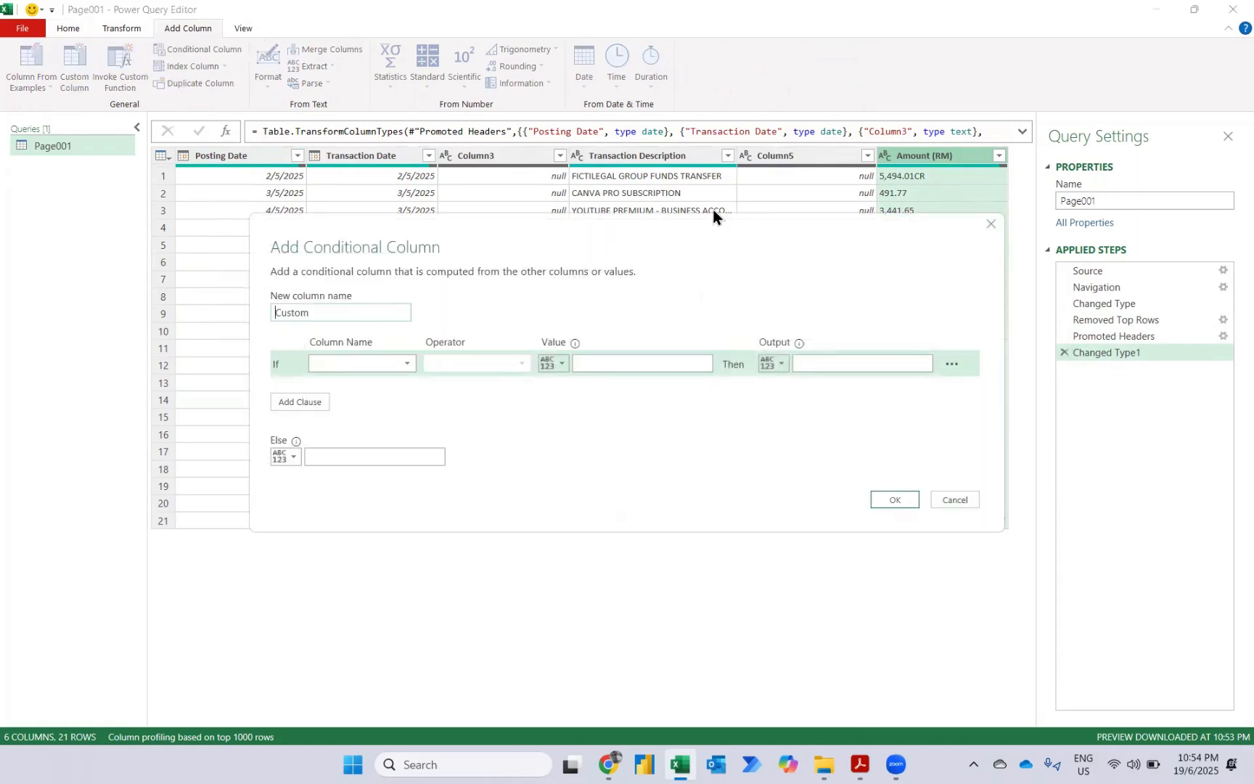
left_click(391, 367)
left_click(349, 459)
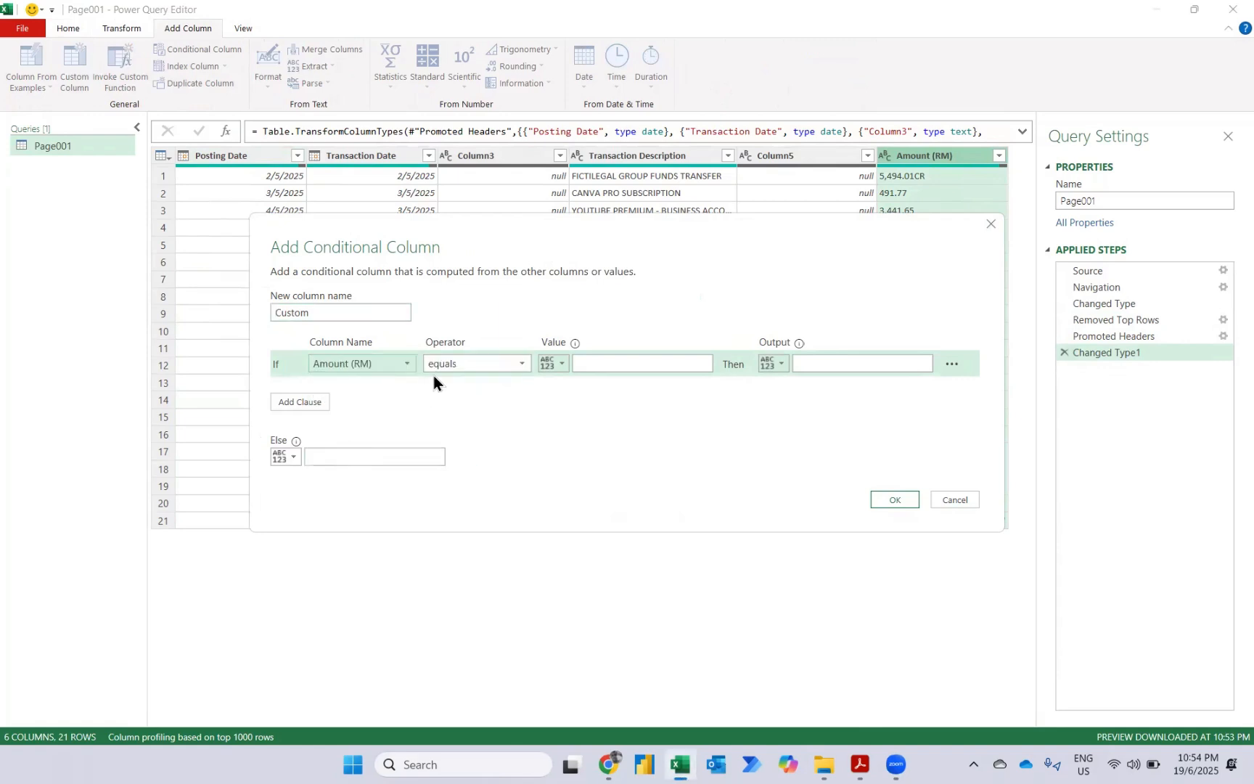
left_click(477, 366)
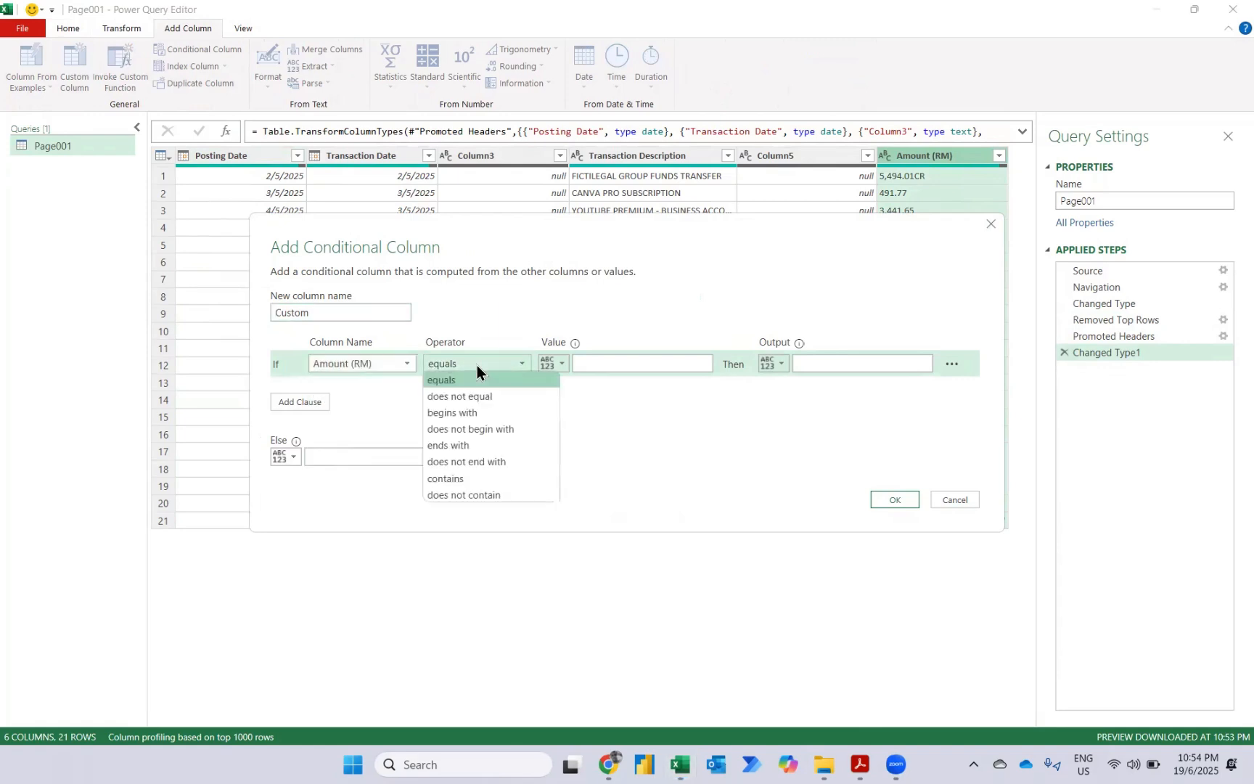
left_click(457, 494)
left_click(605, 364)
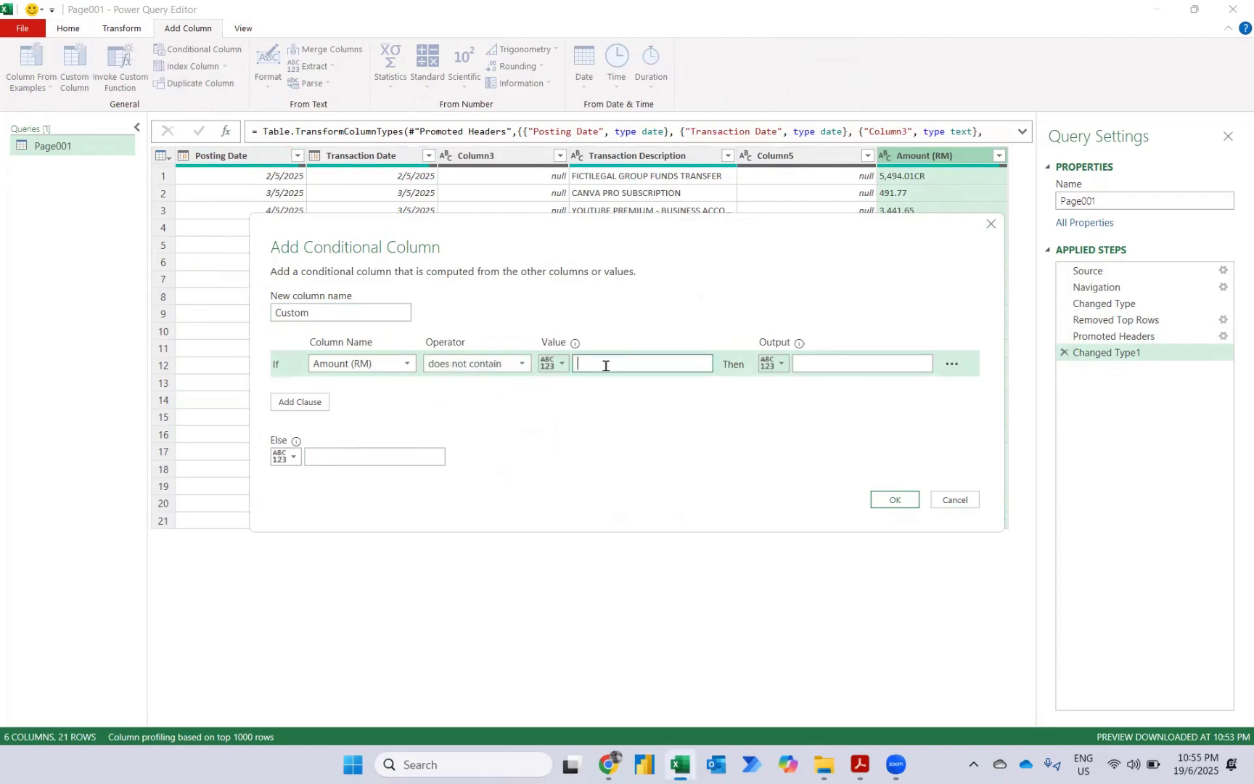
key("Caps_Lock")
type("CR")
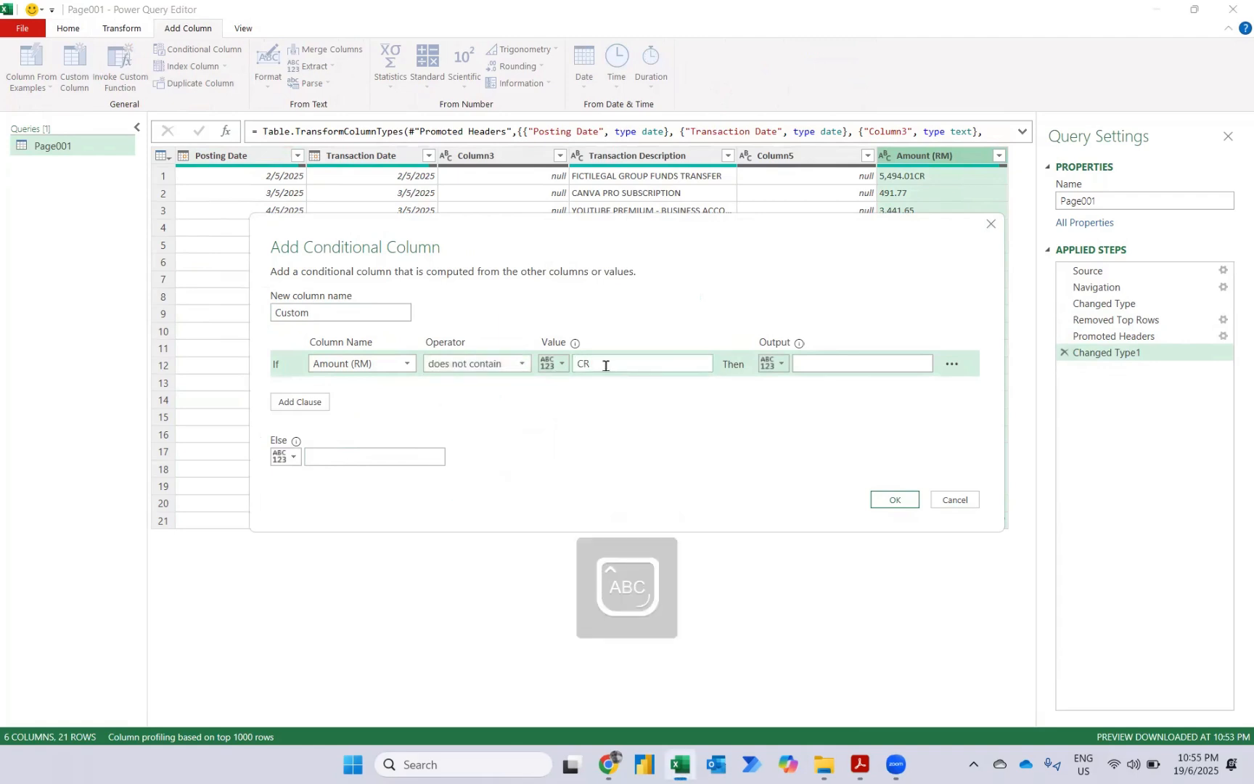
Step: Make the conditional column return the Amount (RM) column when the condition holds and null otherwise, and create it
left_click(775, 364)
left_click(801, 399)
left_click(862, 365)
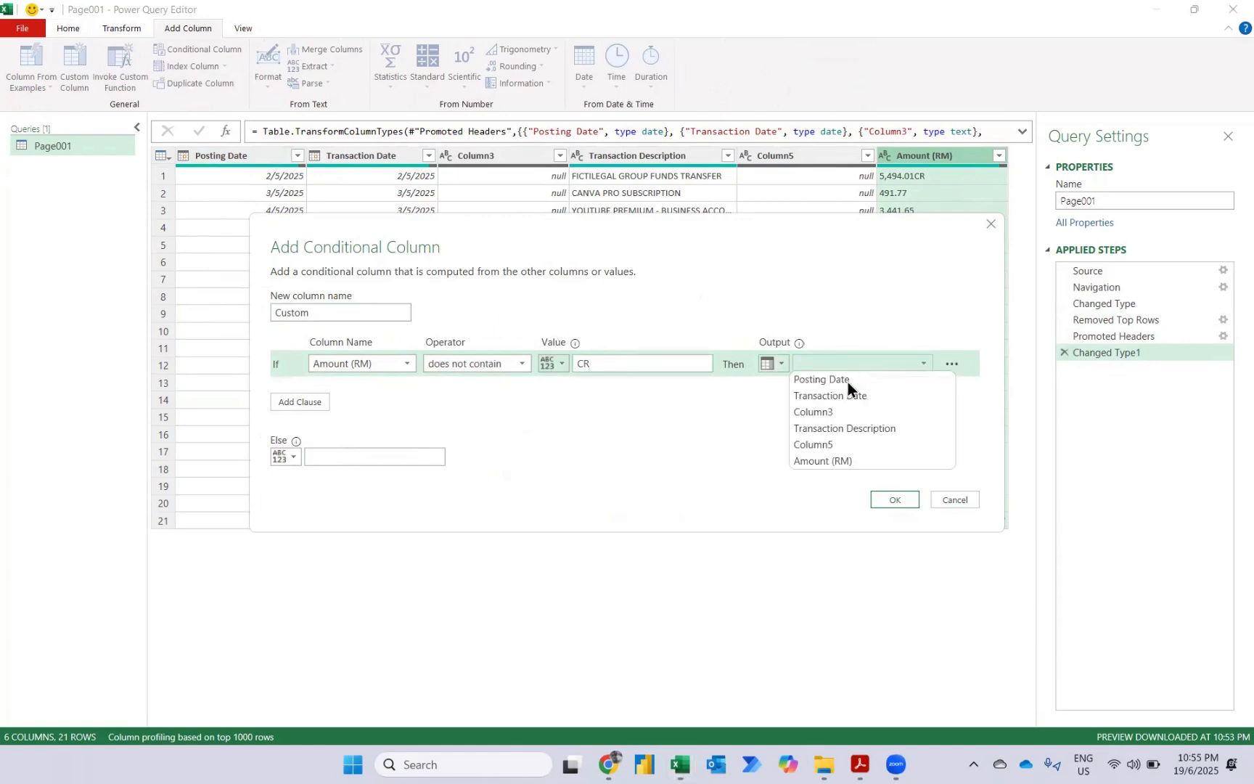
left_click(837, 460)
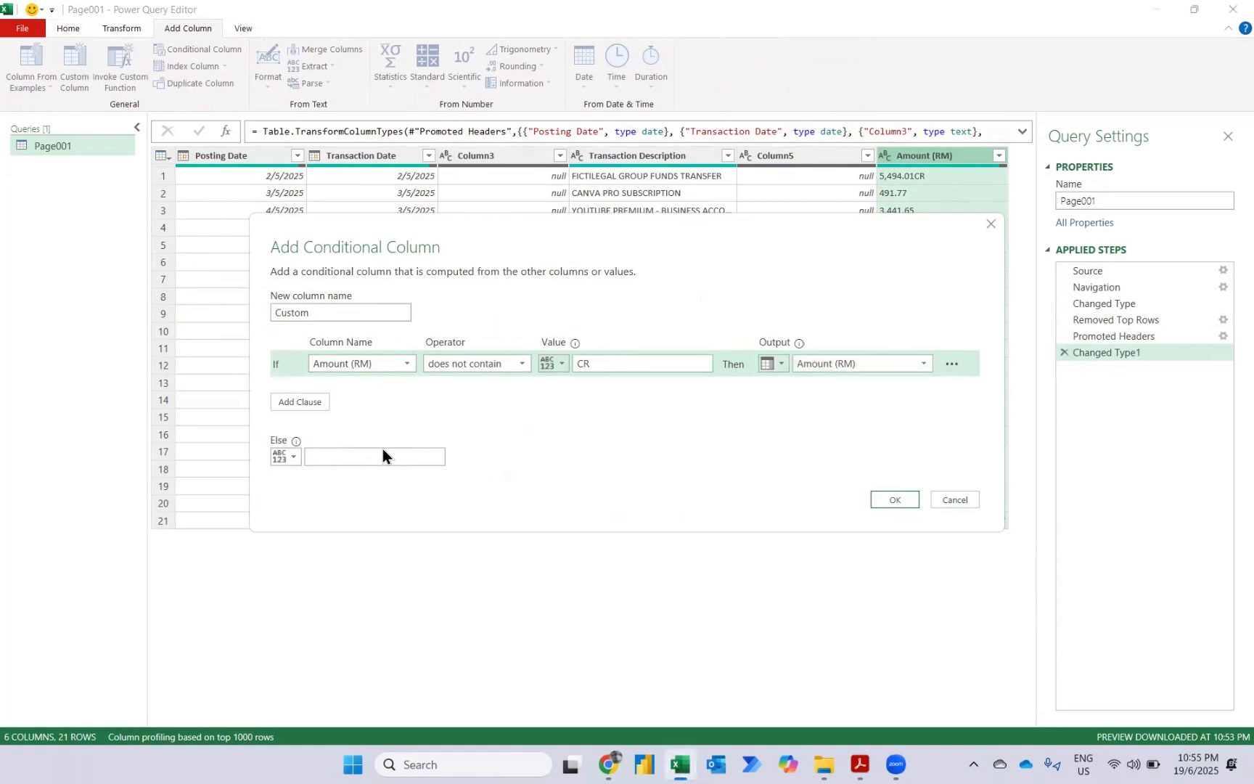
left_click(362, 455)
key("Caps_Lock")
type("null")
left_click(894, 500)
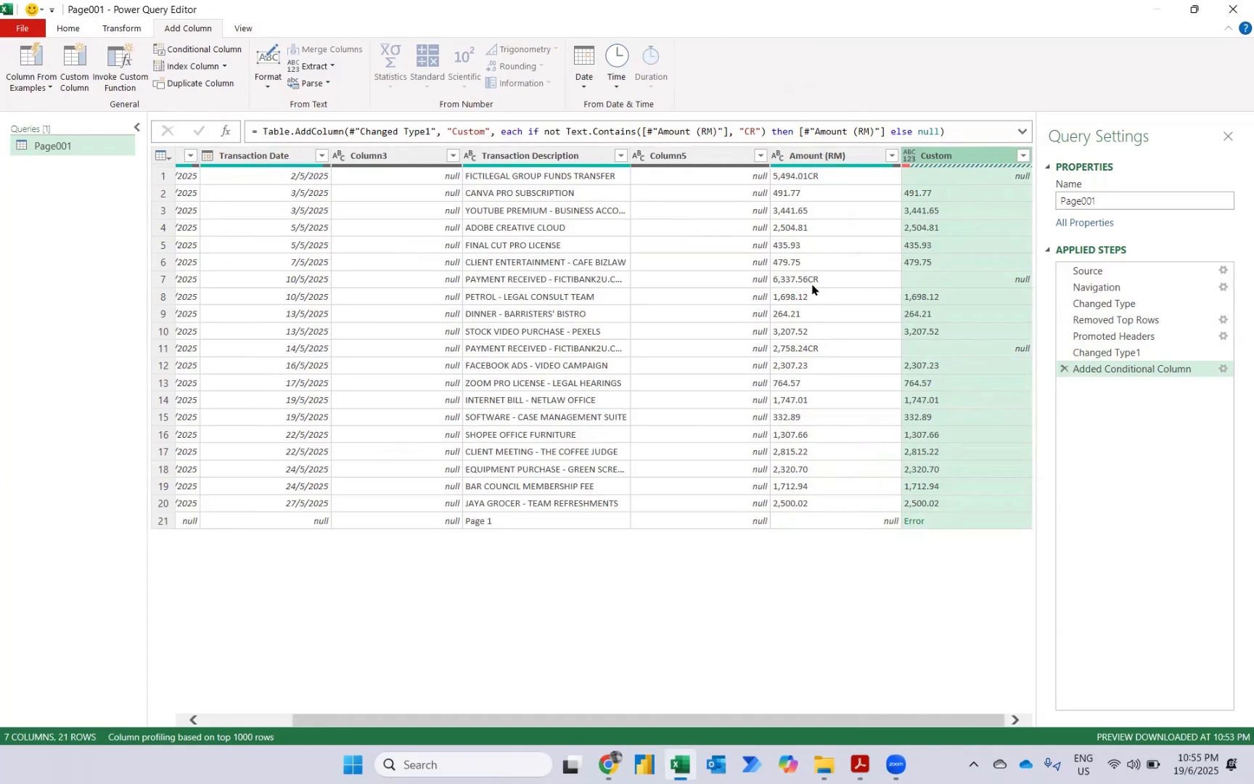
Step: Start a second conditional column with the condition that Amount (RM) contains CR
left_click(208, 49)
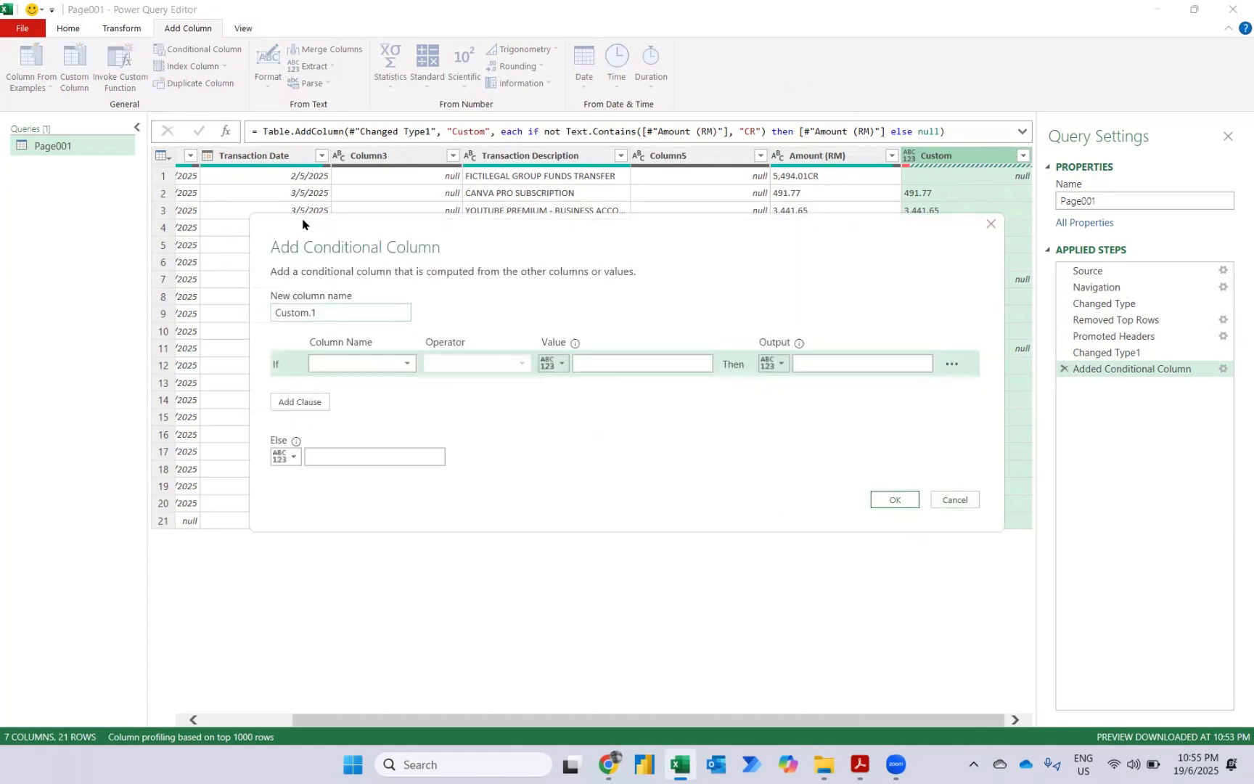
left_click(376, 362)
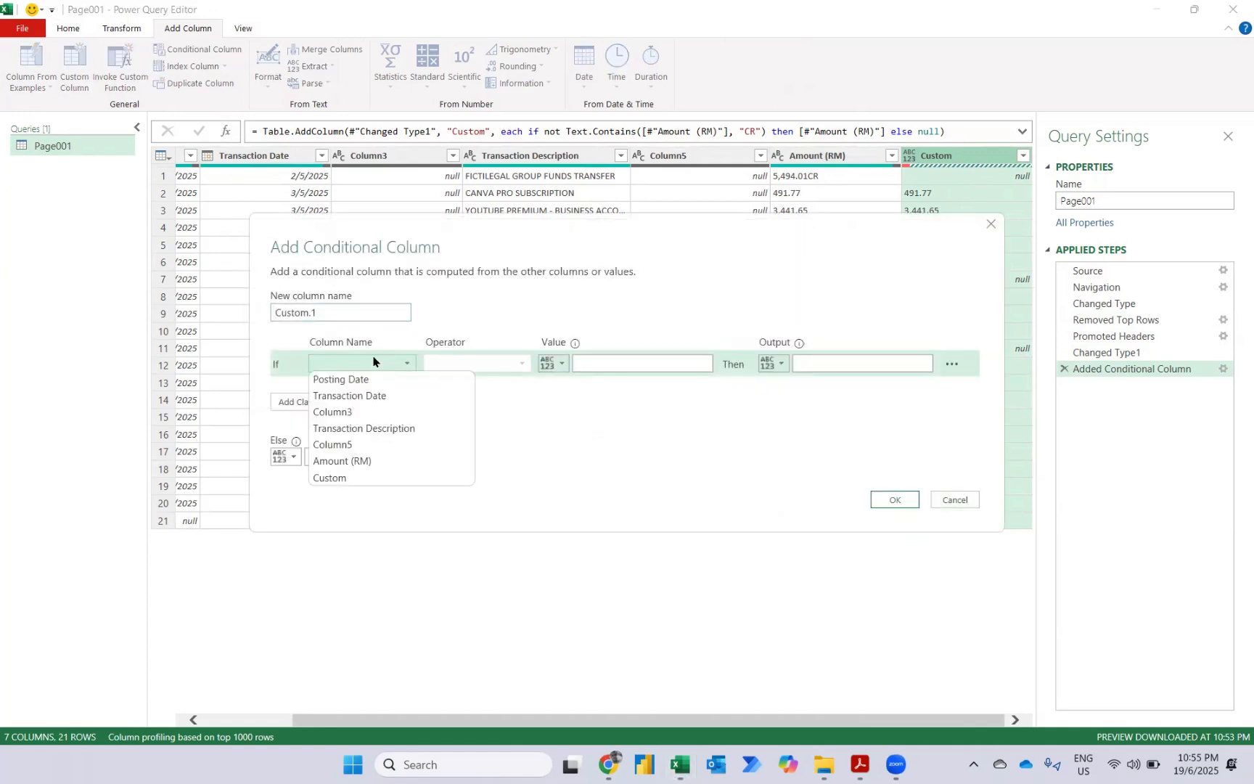
left_click(373, 465)
left_click(486, 359)
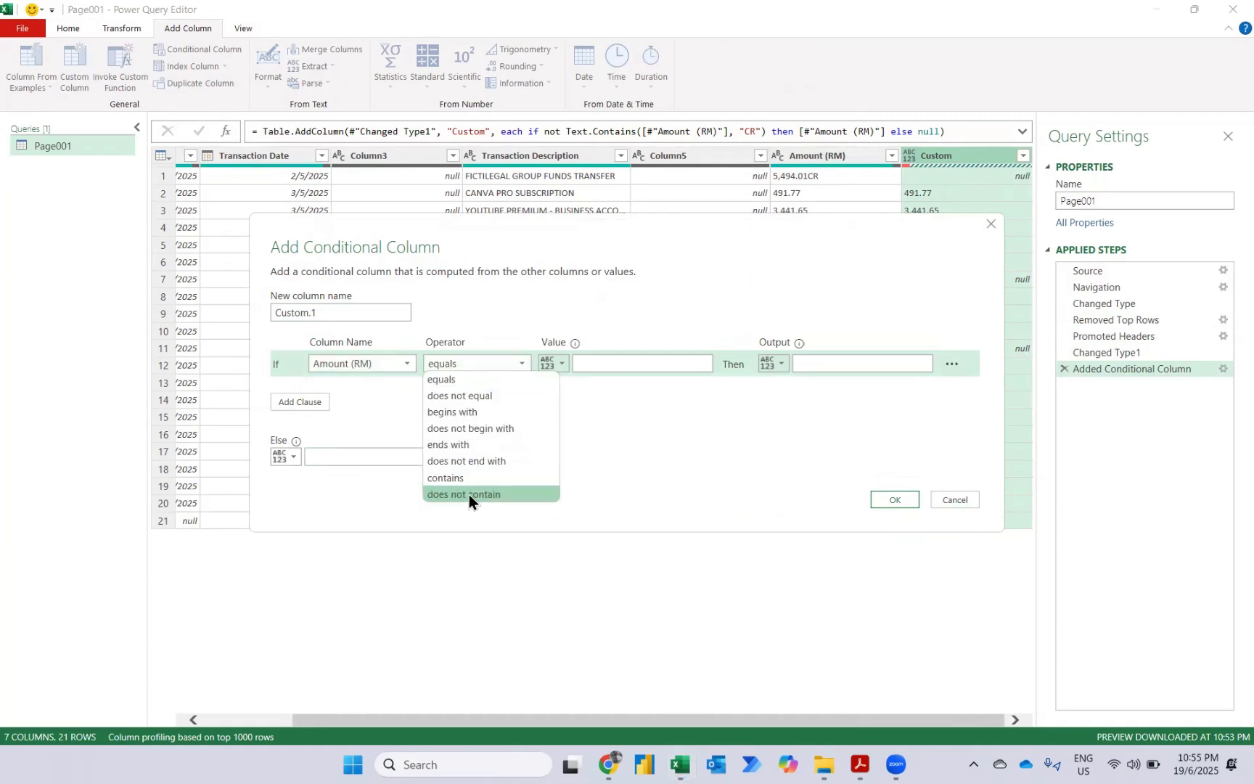
left_click(451, 479)
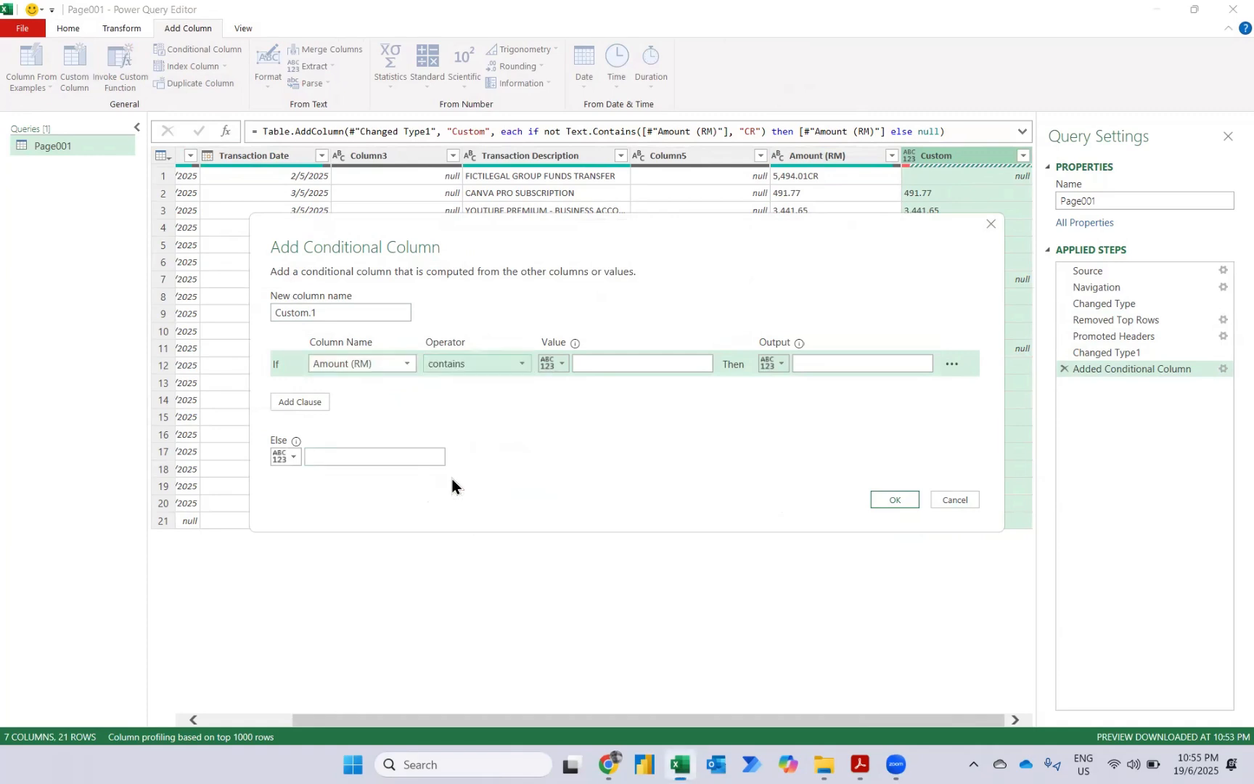
left_click(616, 360)
key("Caps_Lock")
type("CR")
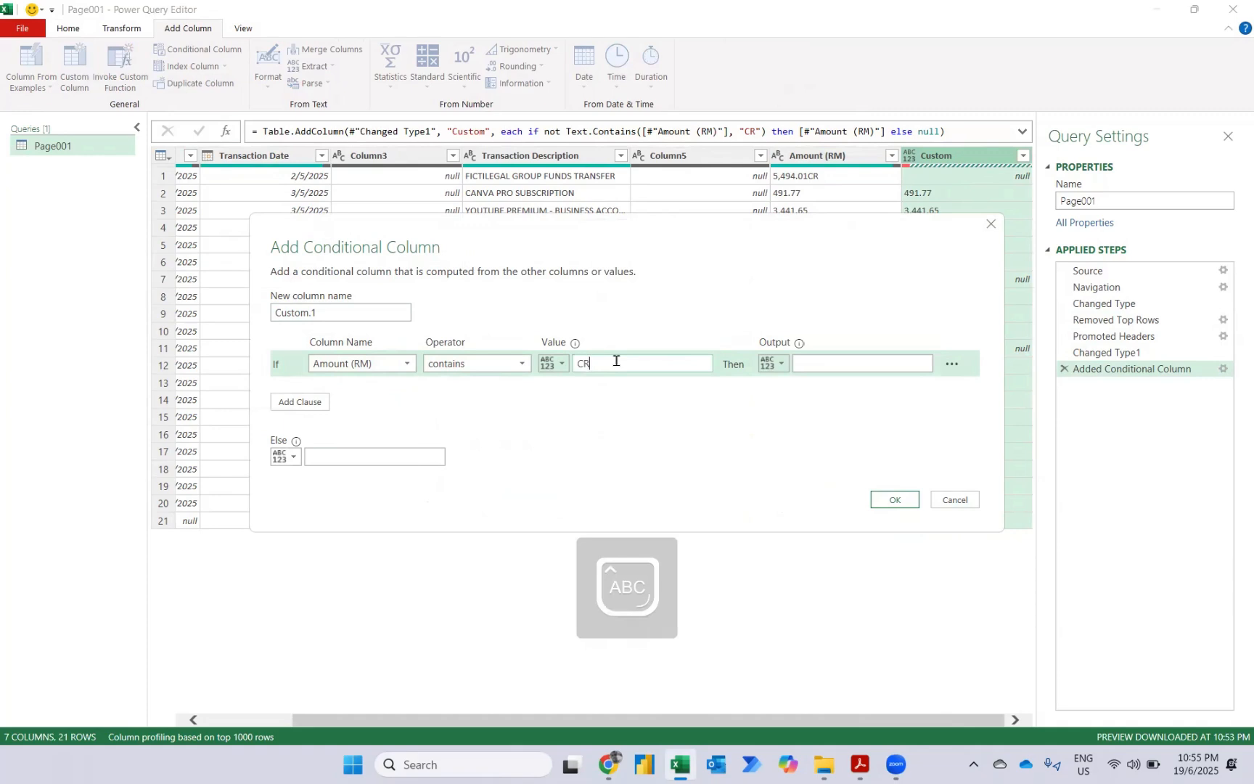
Step: Make the second conditional column return the Amount (RM) column when the condition holds and null otherwise, and create it
left_click(772, 363)
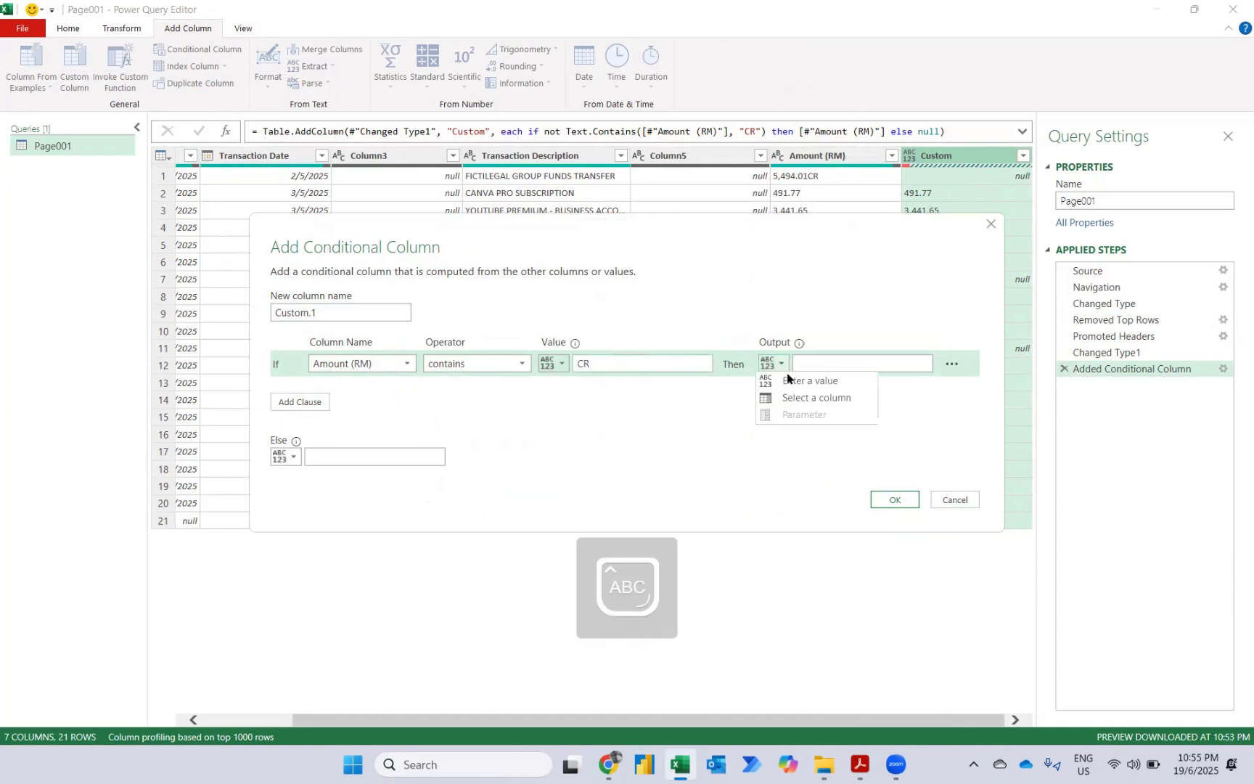
left_click(790, 398)
left_click(857, 367)
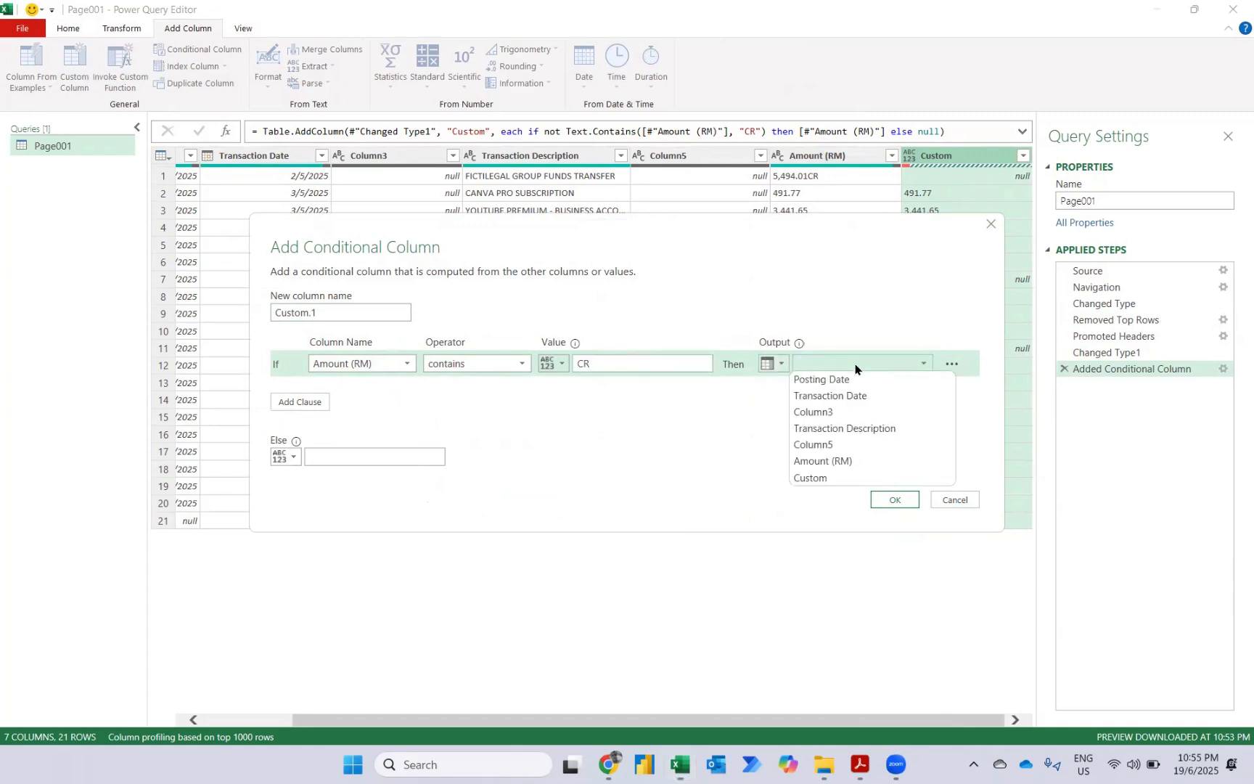
left_click(806, 462)
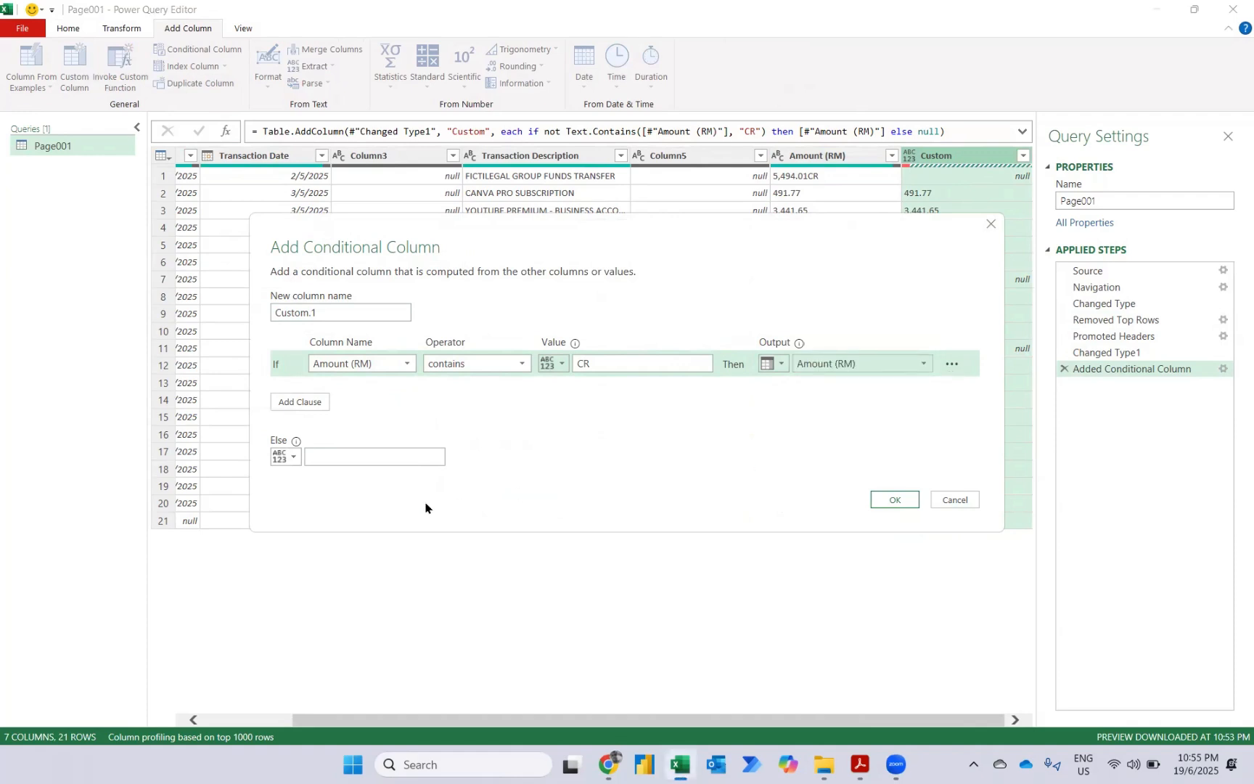
left_click(367, 461)
type("null")
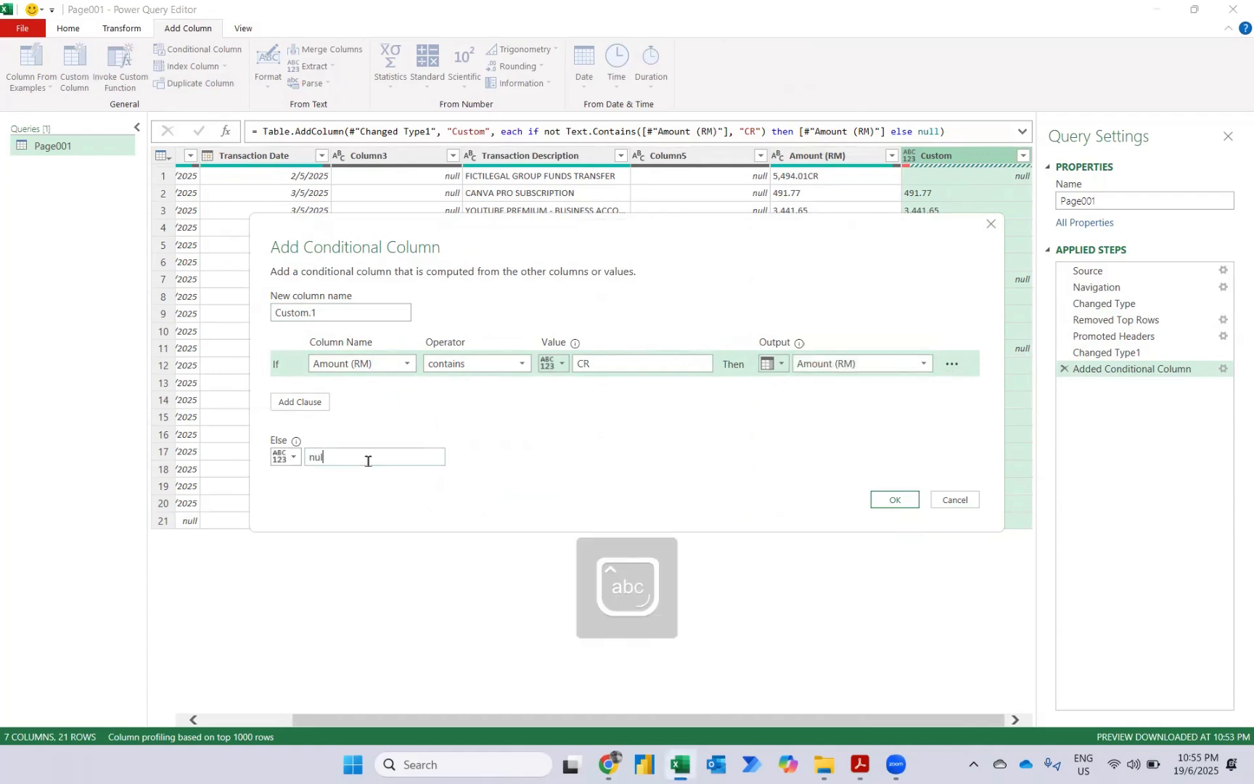
key("Return")
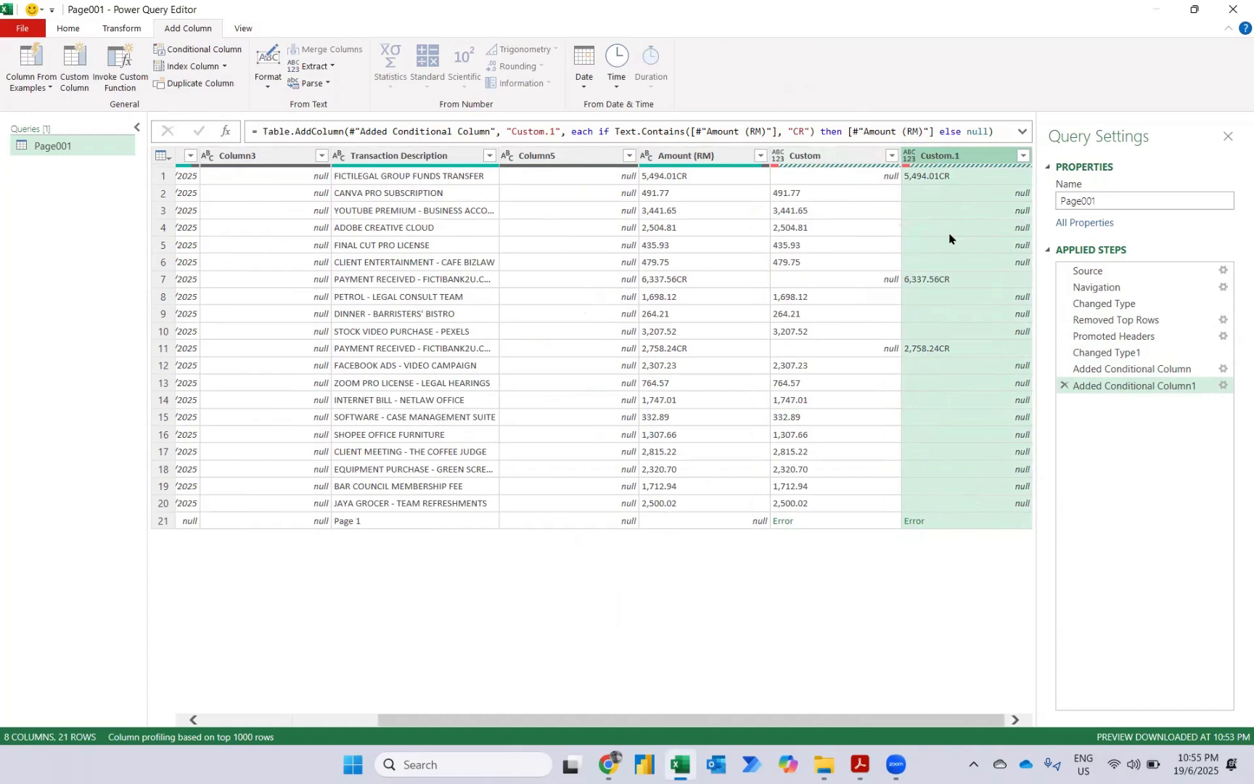
Step: Split the Custom.1 column by the custom delimiter CR at each occurrence of the delimiter
left_click(111, 29)
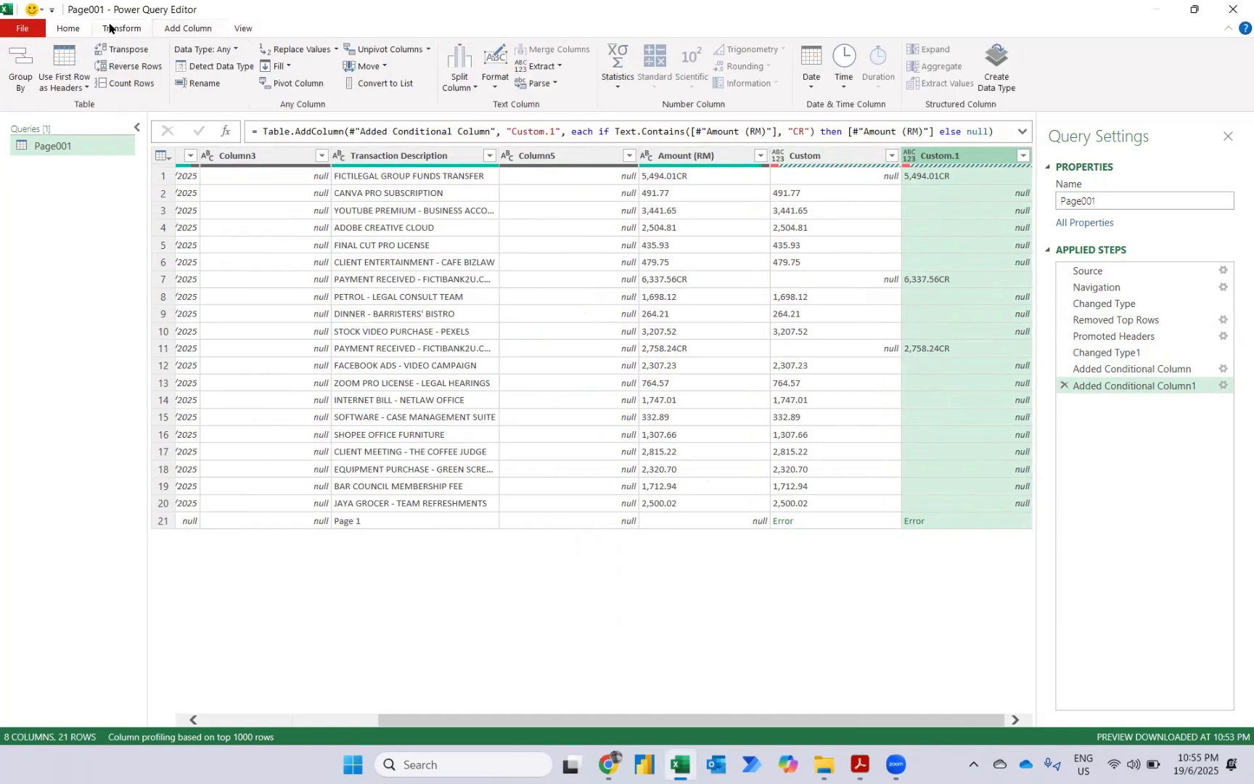
left_click(468, 82)
left_click(485, 104)
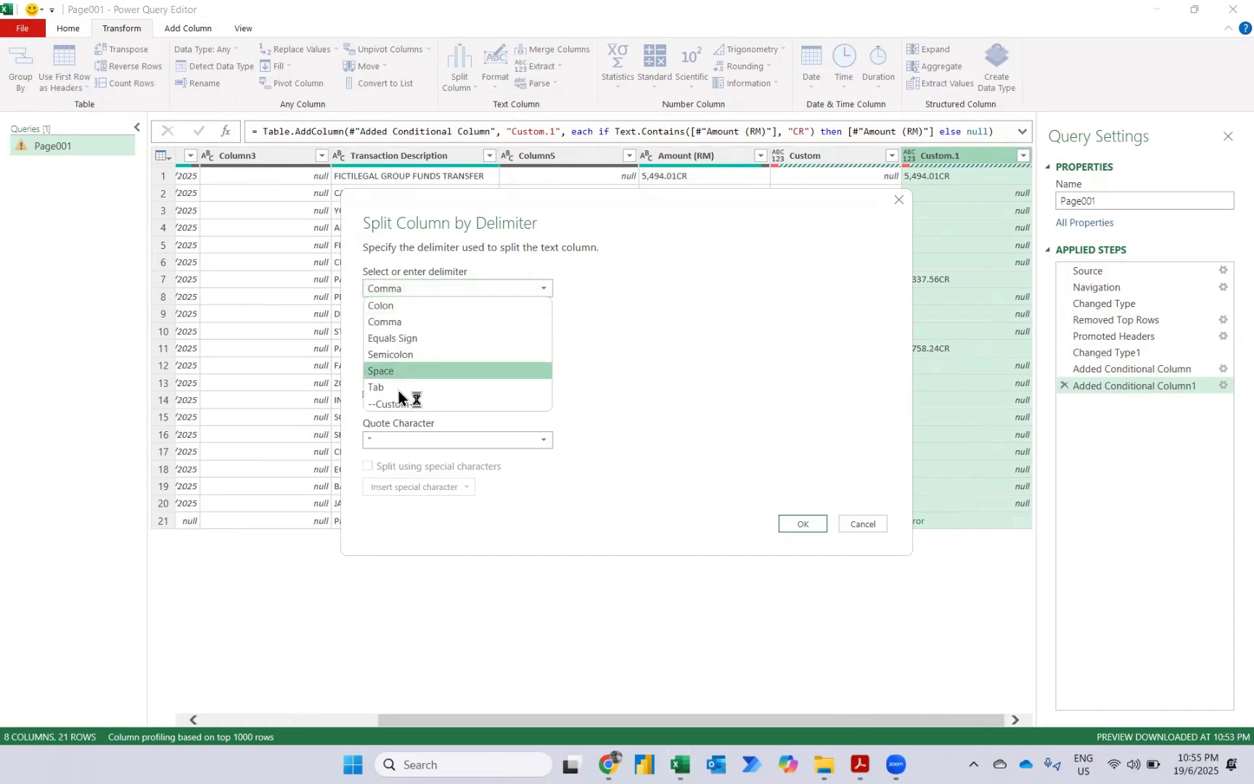
left_click(392, 403)
left_click(386, 312)
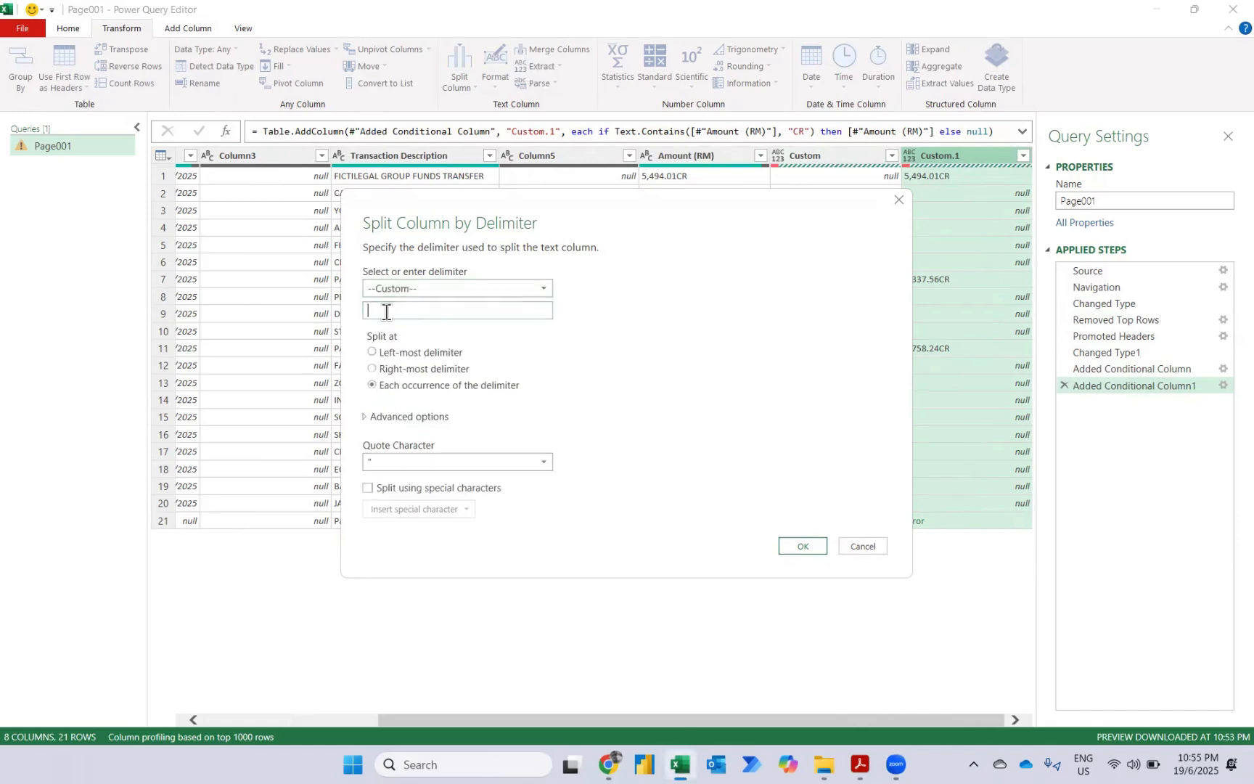
type("CR")
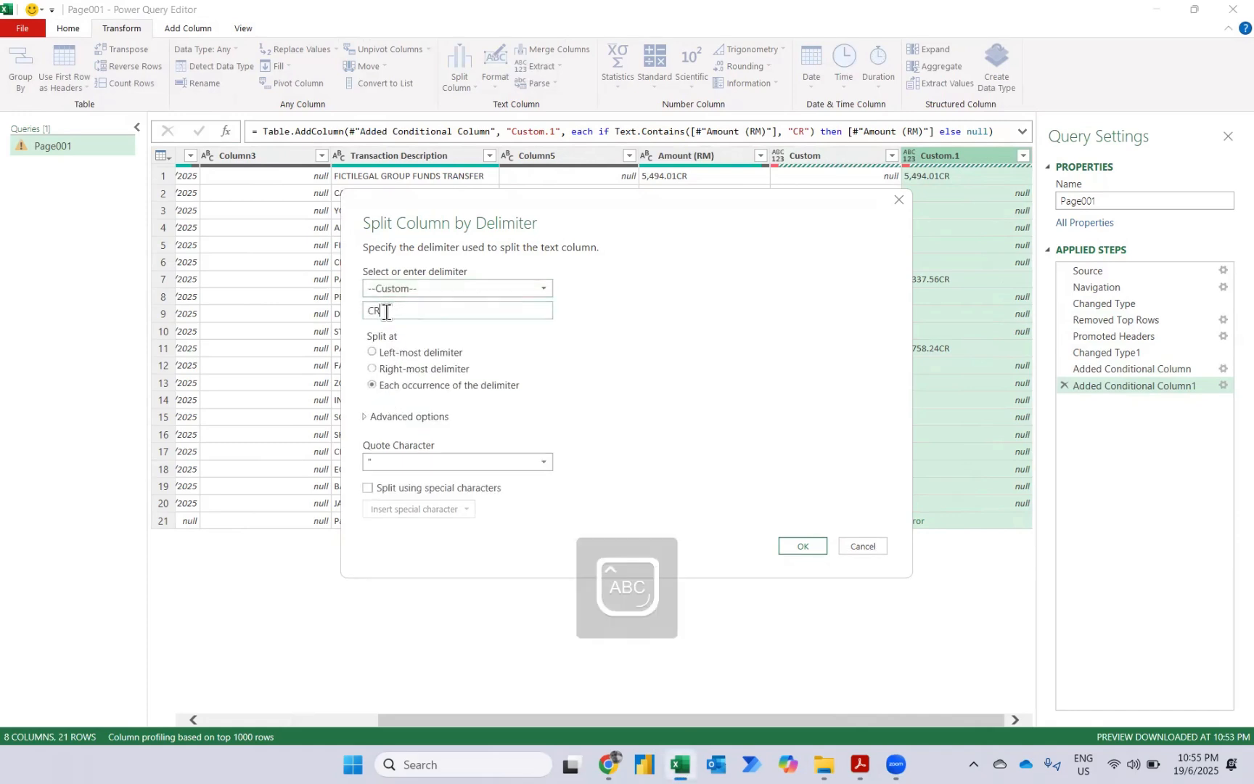
left_click(803, 546)
Step: Remove the leftover Custom.1.2 column produced by the split
scroll(894, 274, "right", 2)
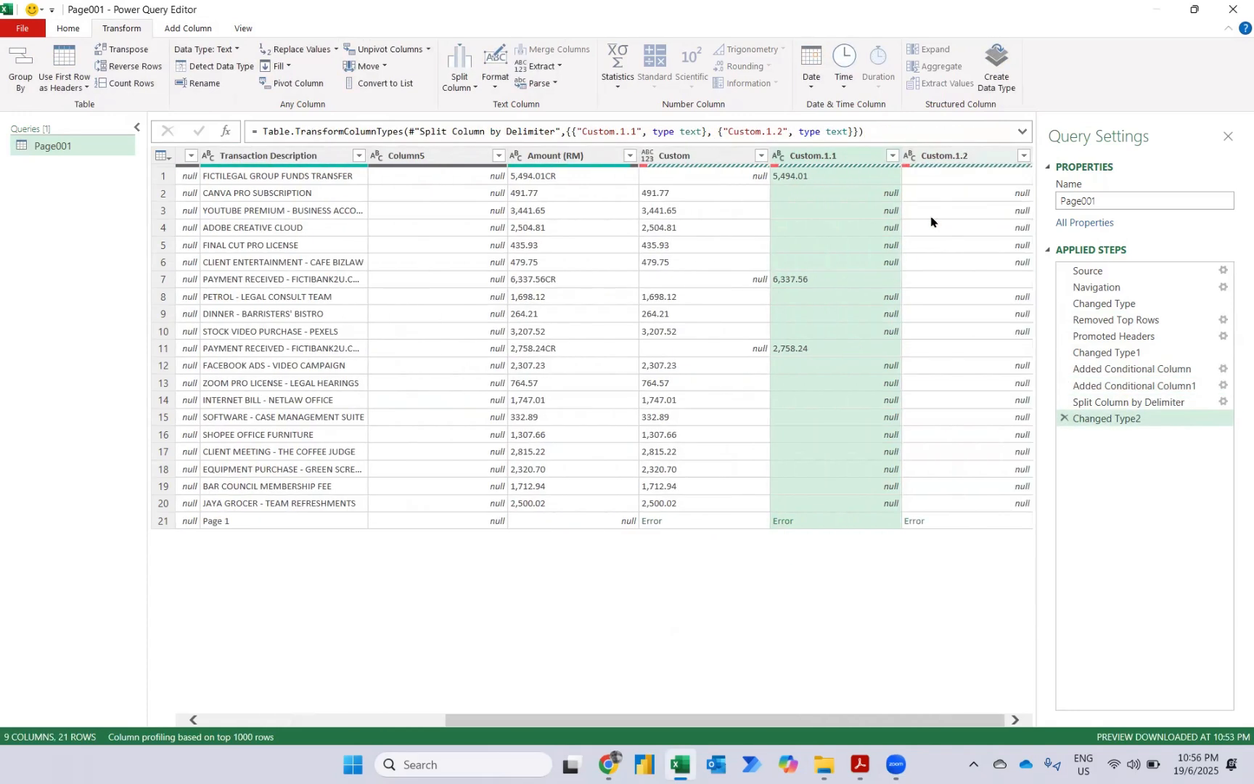
left_click(954, 300)
key("Delete")
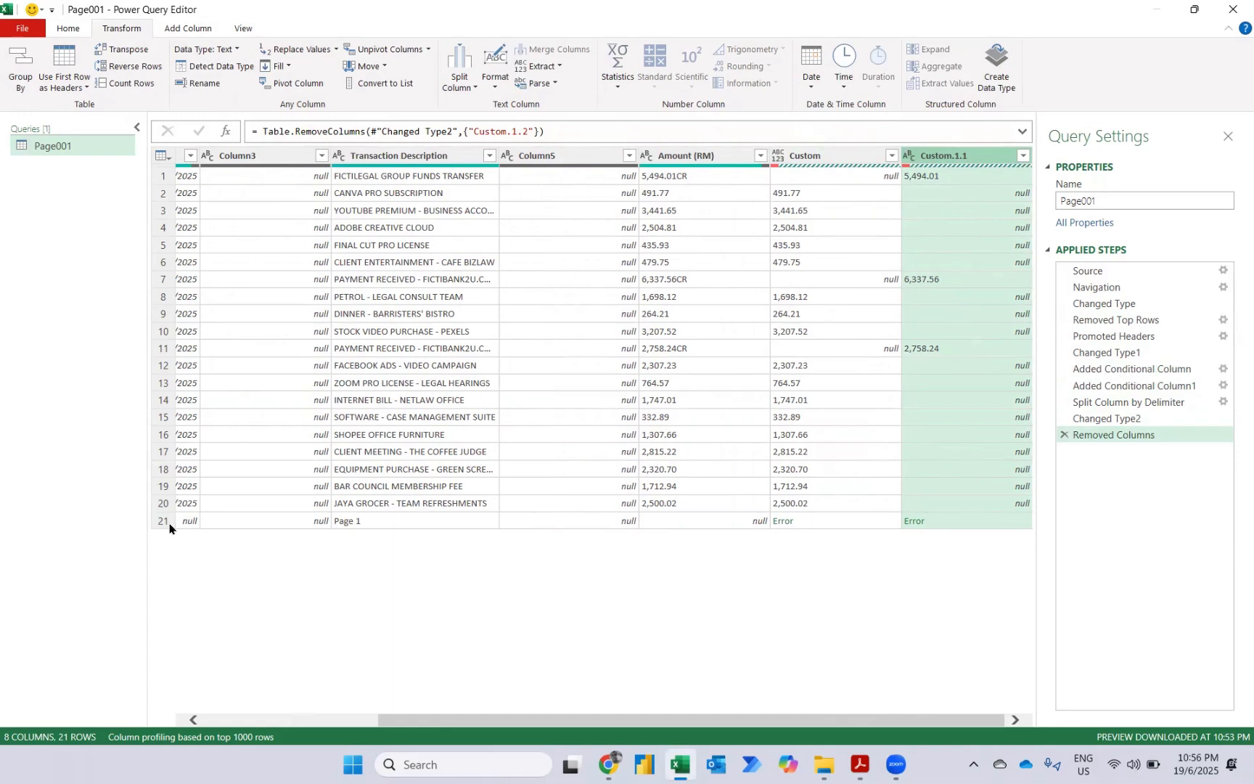
Step: Remove 1 row from the end of the Page001 query to drop the page number row
left_click(70, 30)
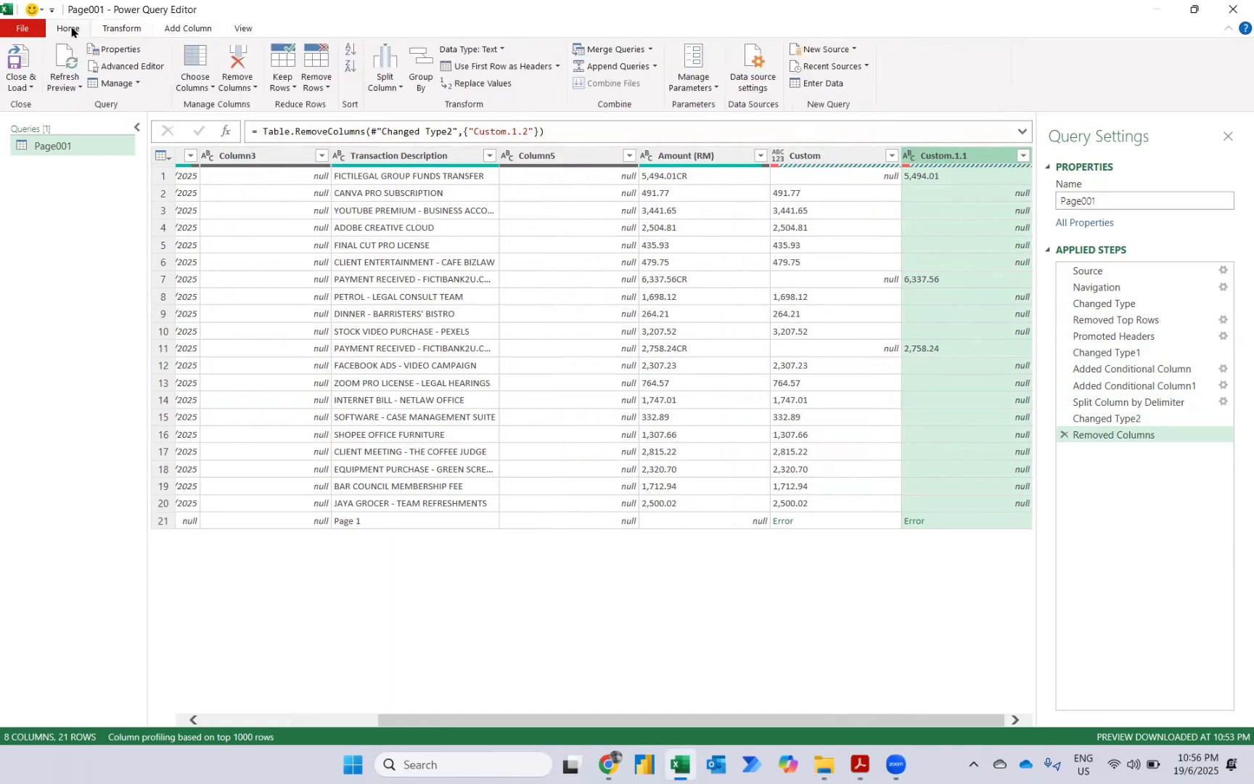
left_click(310, 87)
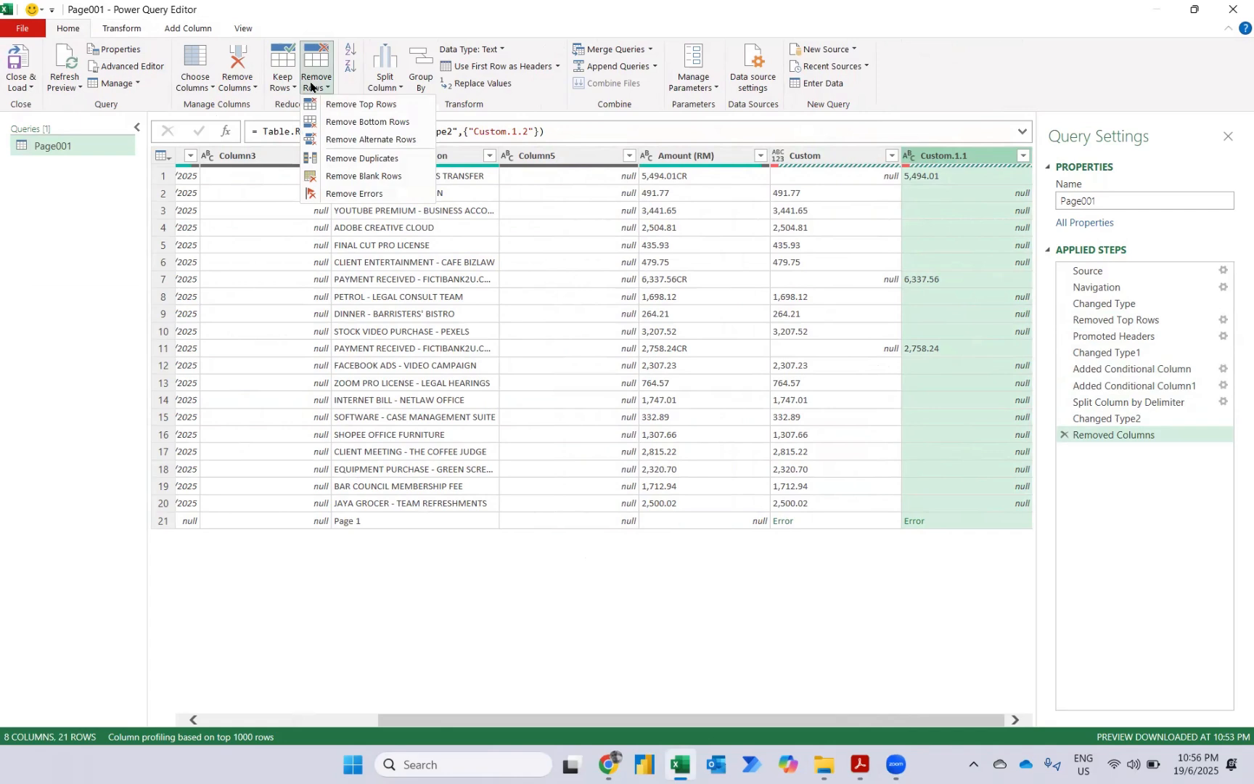
left_click(334, 122)
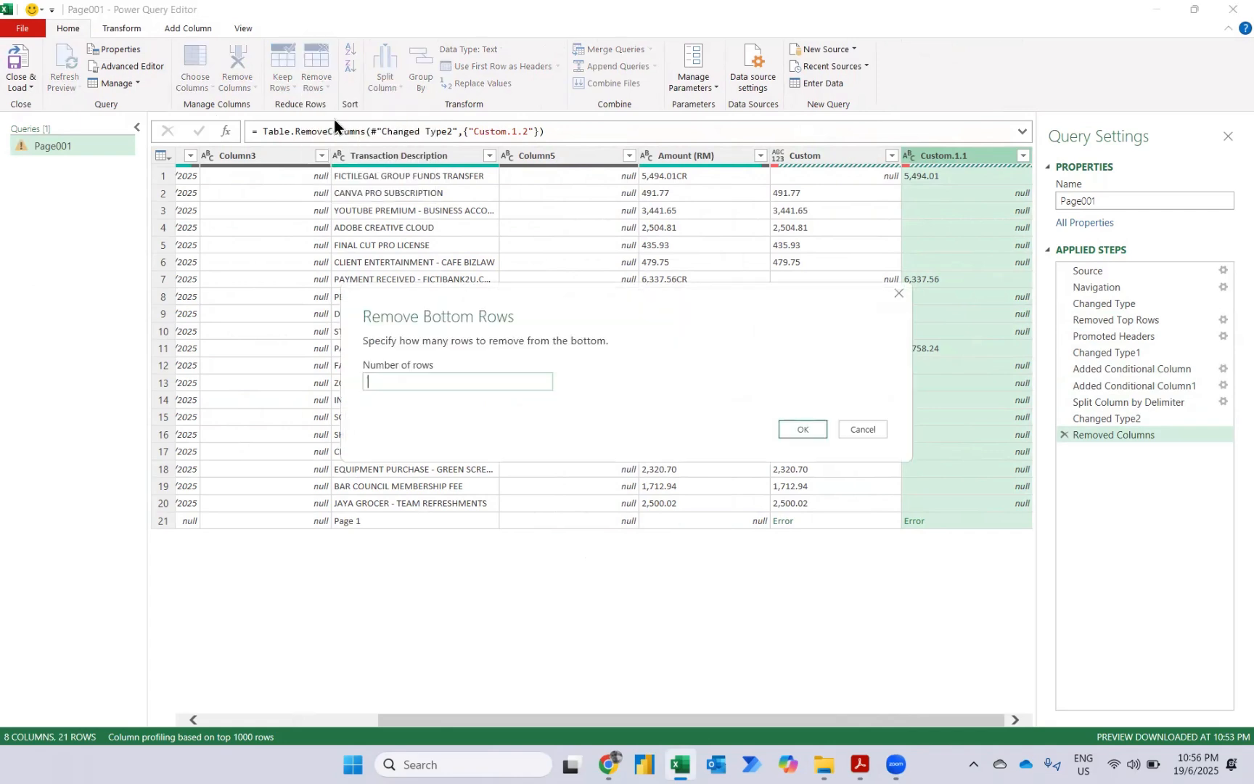
type("1")
key("Return")
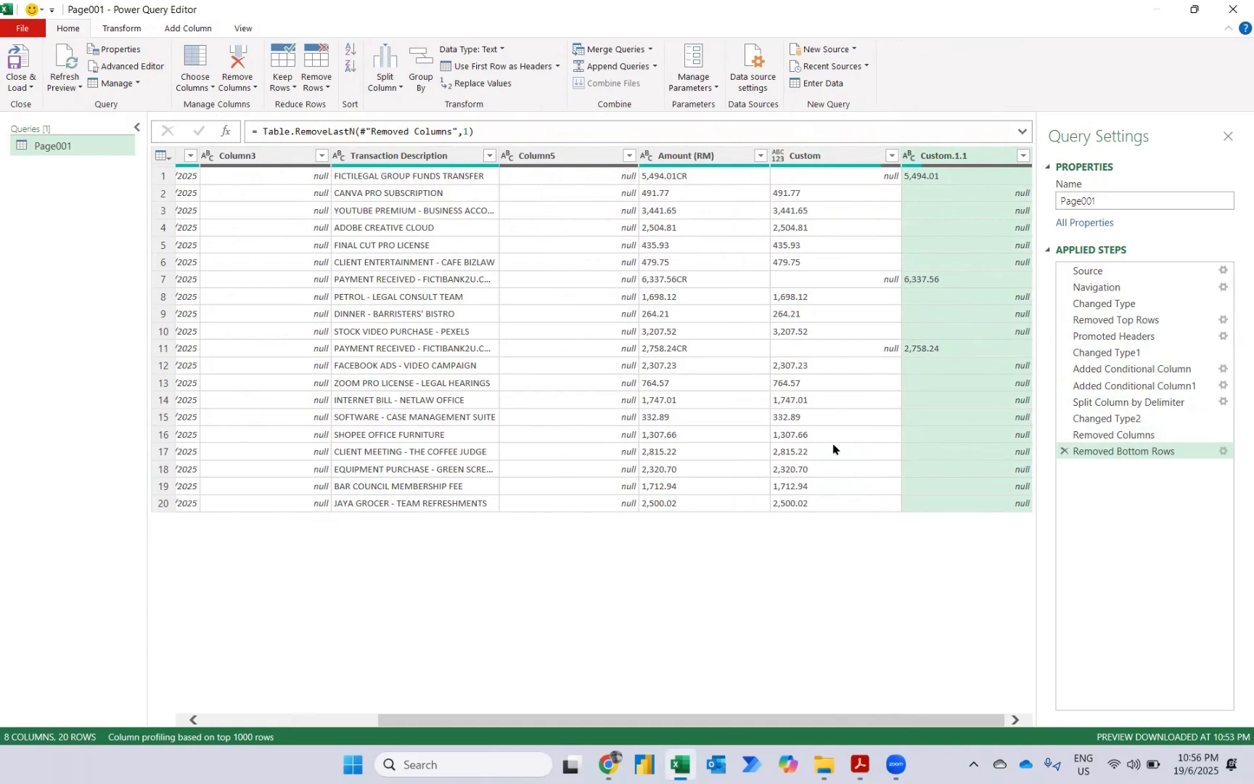
Step: Remove the empty columns Column3 and Column5 from the query
scroll(473, 457, "left", 5)
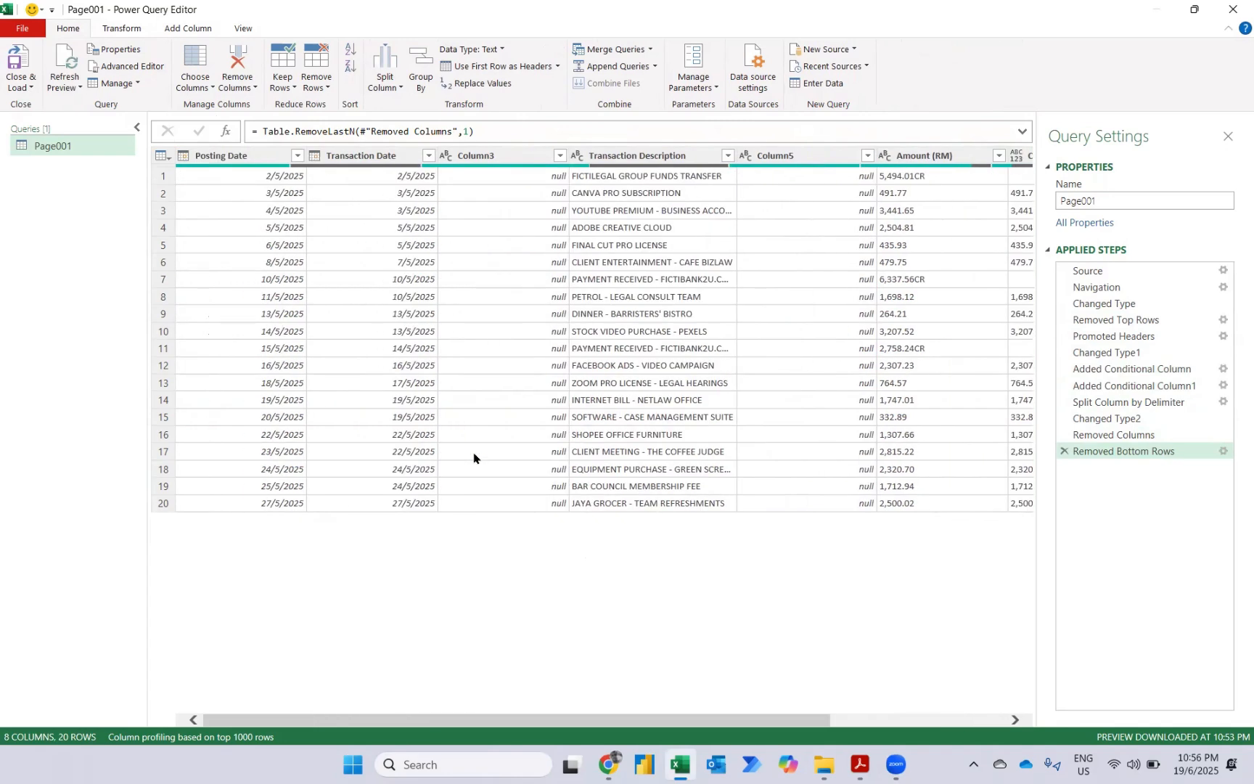
left_click(473, 374)
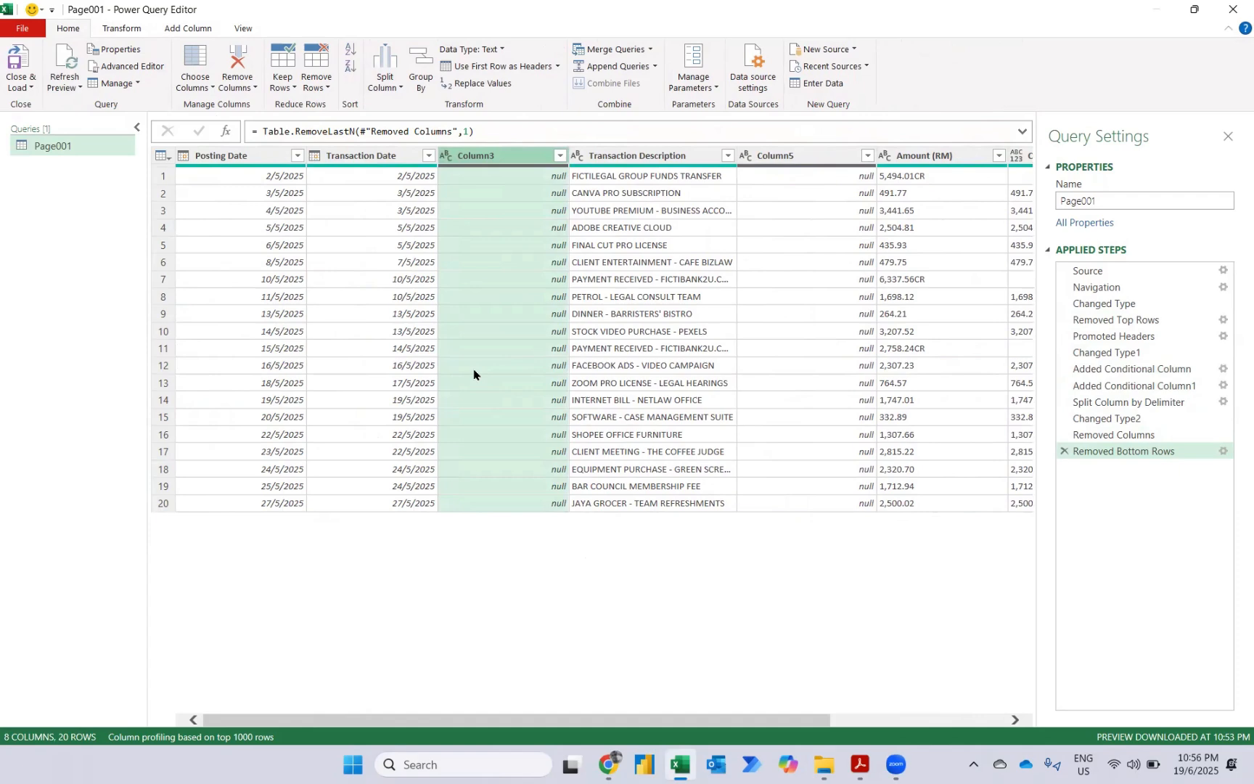
left_click(776, 156, "ctrl")
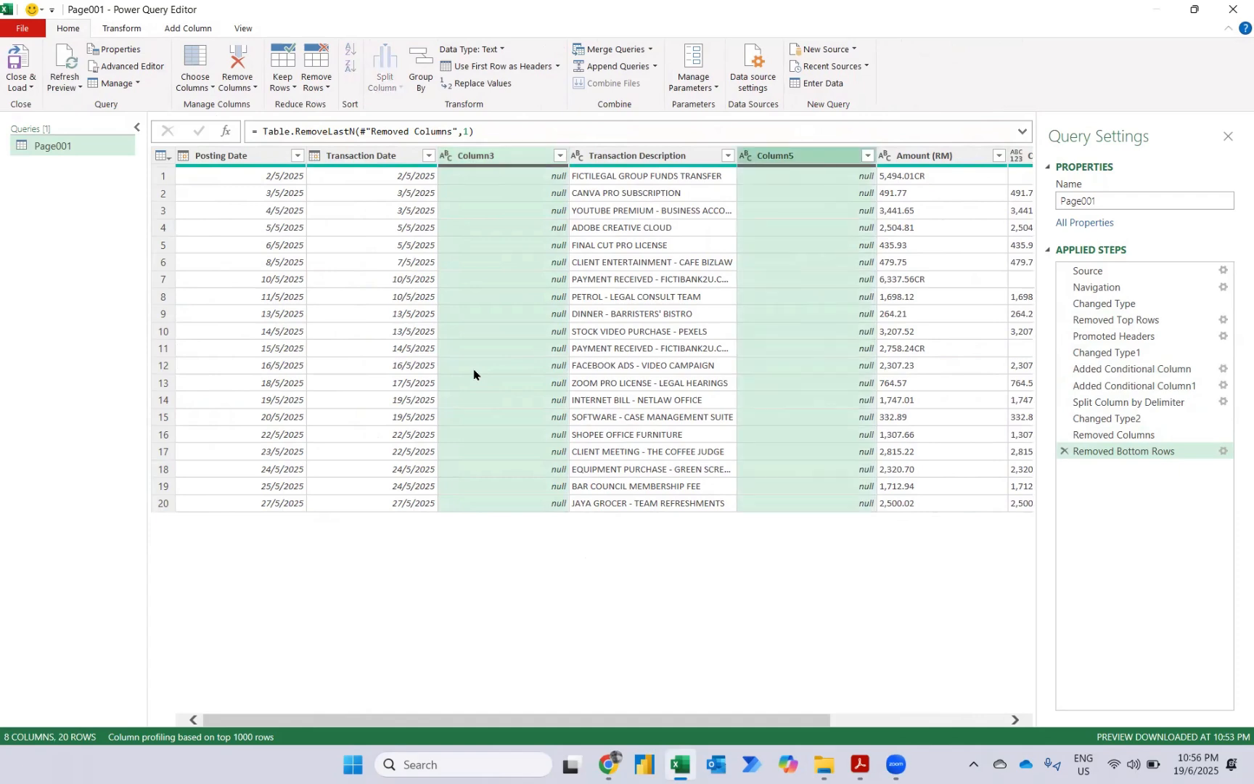
key("Delete")
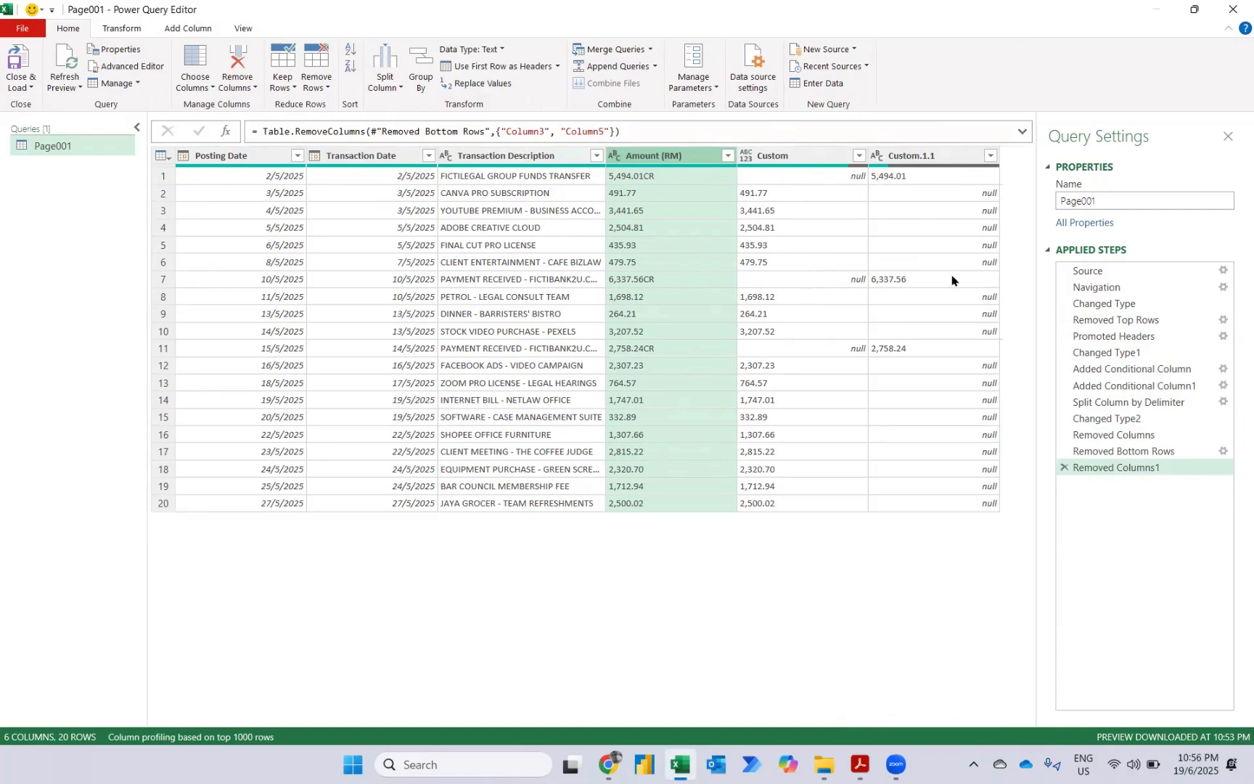
Step: Rename the Custom column as Cash Outflow
key("Right")
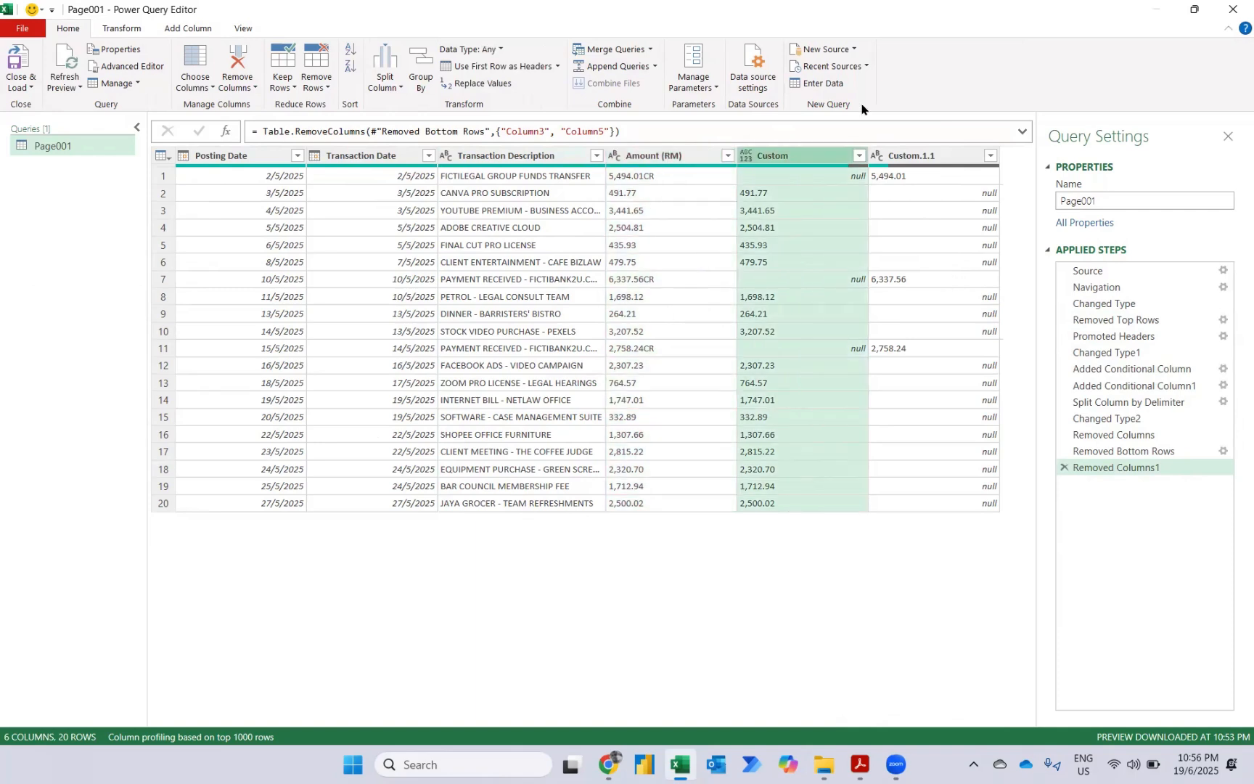
key("F2")
key("Caps_Lock")
type("C")
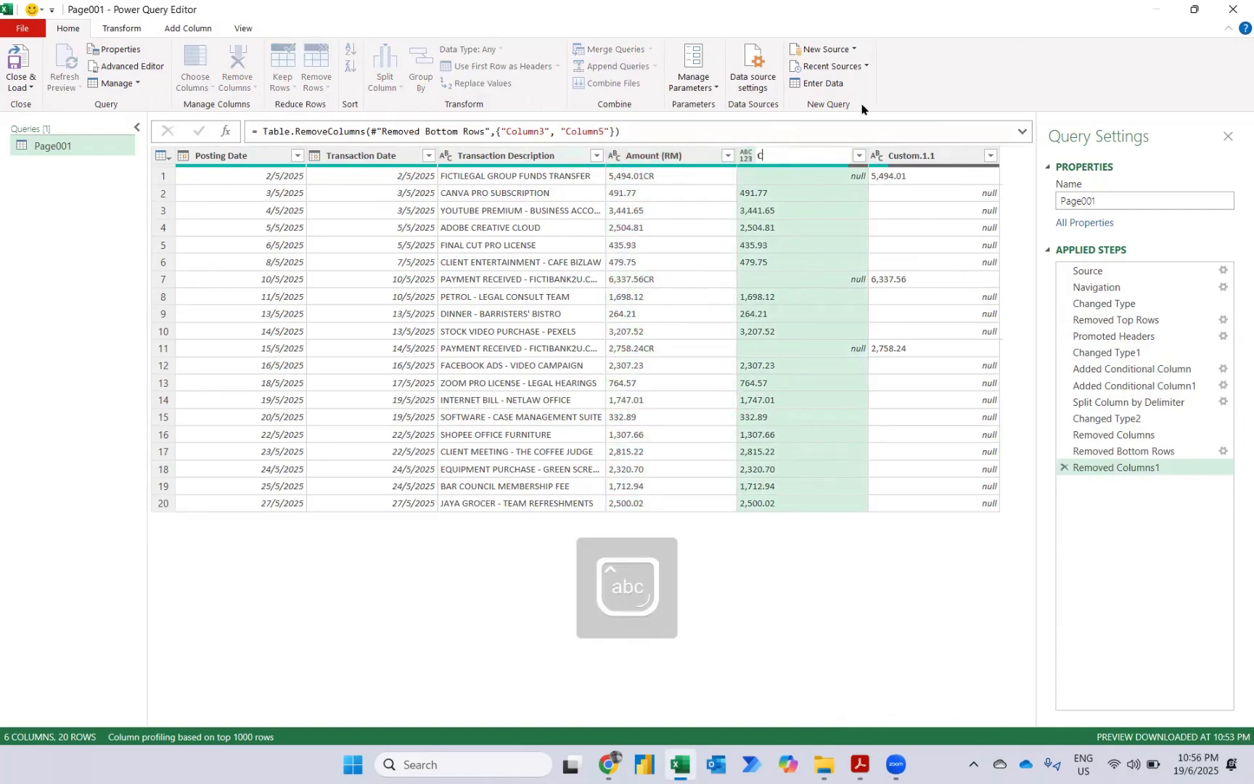
type("ash Outflow")
key("Return")
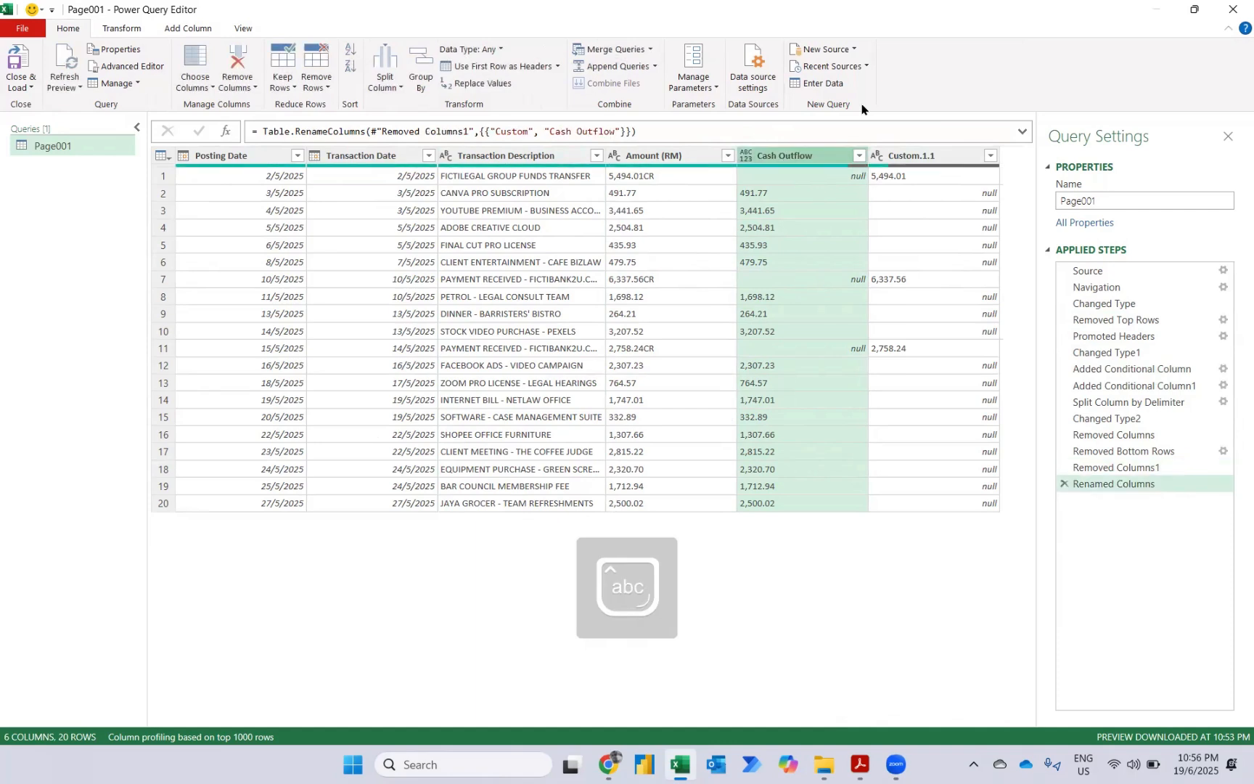
Step: Rename the Custom.1.1 column as Cash Inflow
key("Right")
key("F2")
key("Caps_Lock")
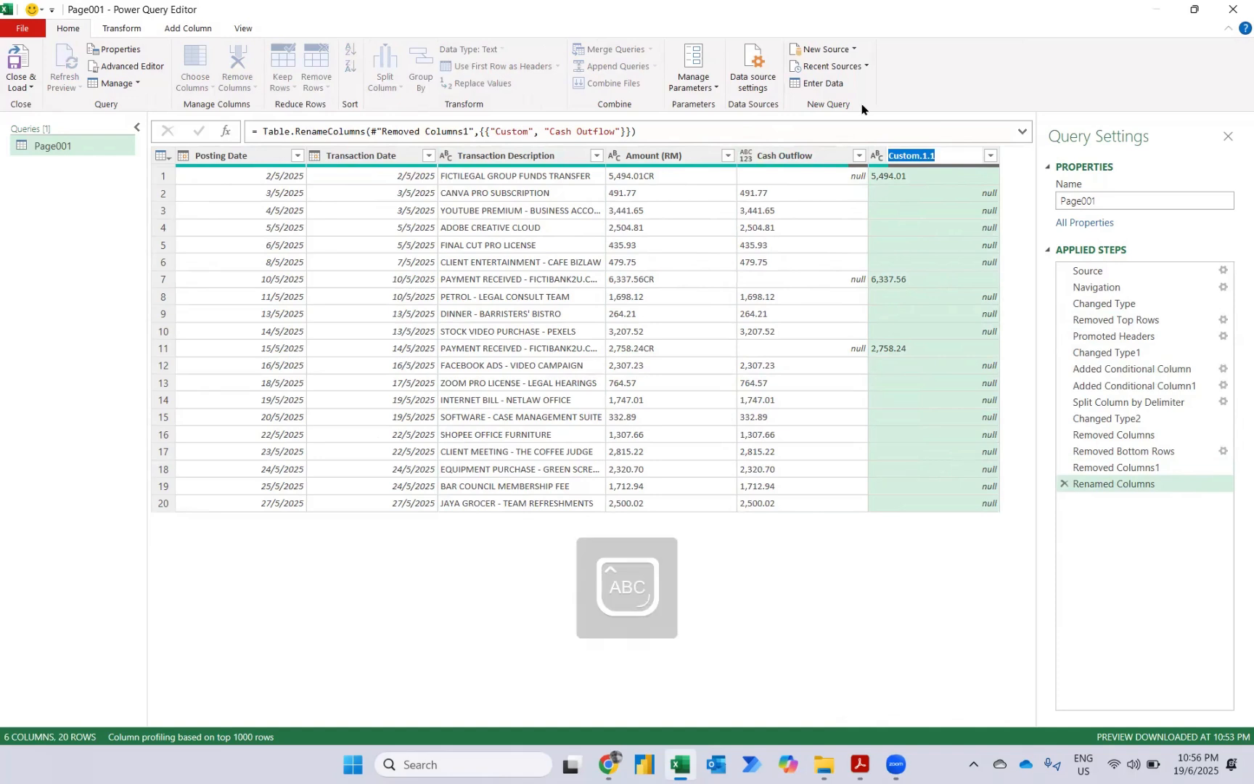
type("C")
key("Caps_Lock")
type("ash Inflow")
key("Return")
Step: Change the data type of the Cash Outflow and Cash Inflow columns to Decimal Number, and load the query into the workbook
key("Left")
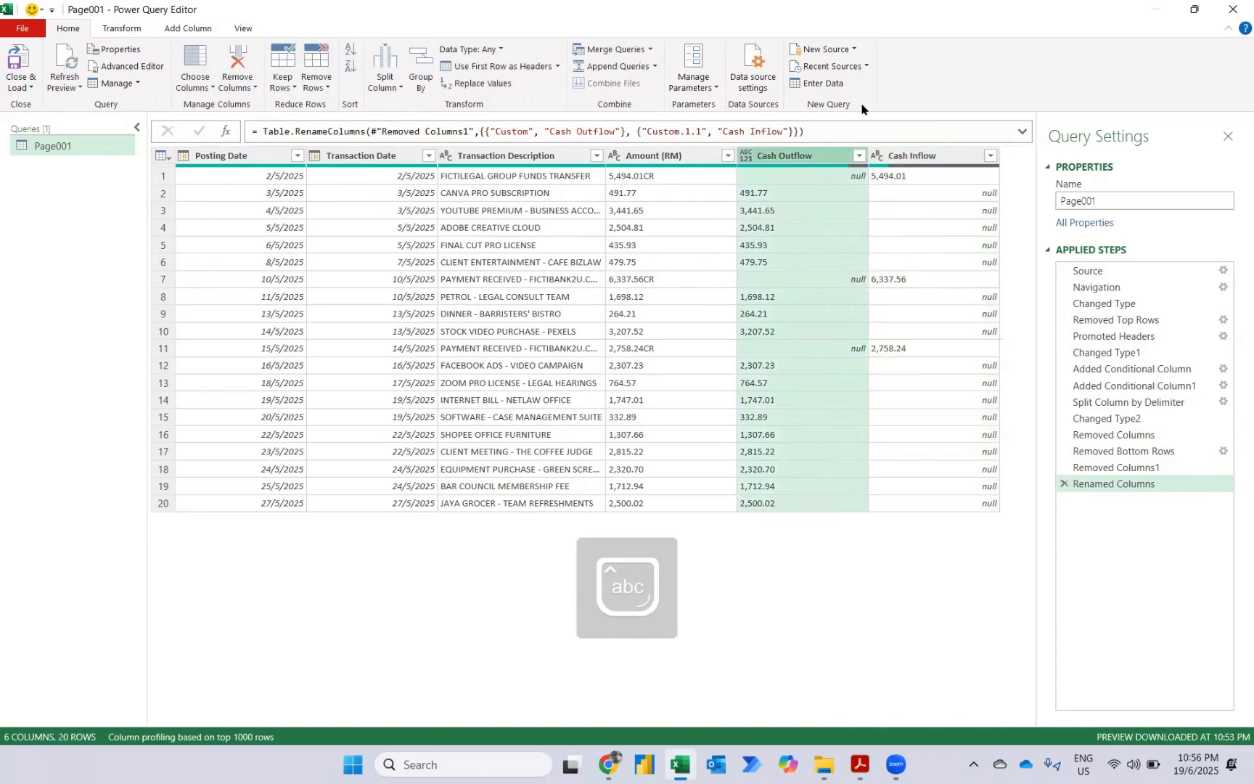
key("shift+Right")
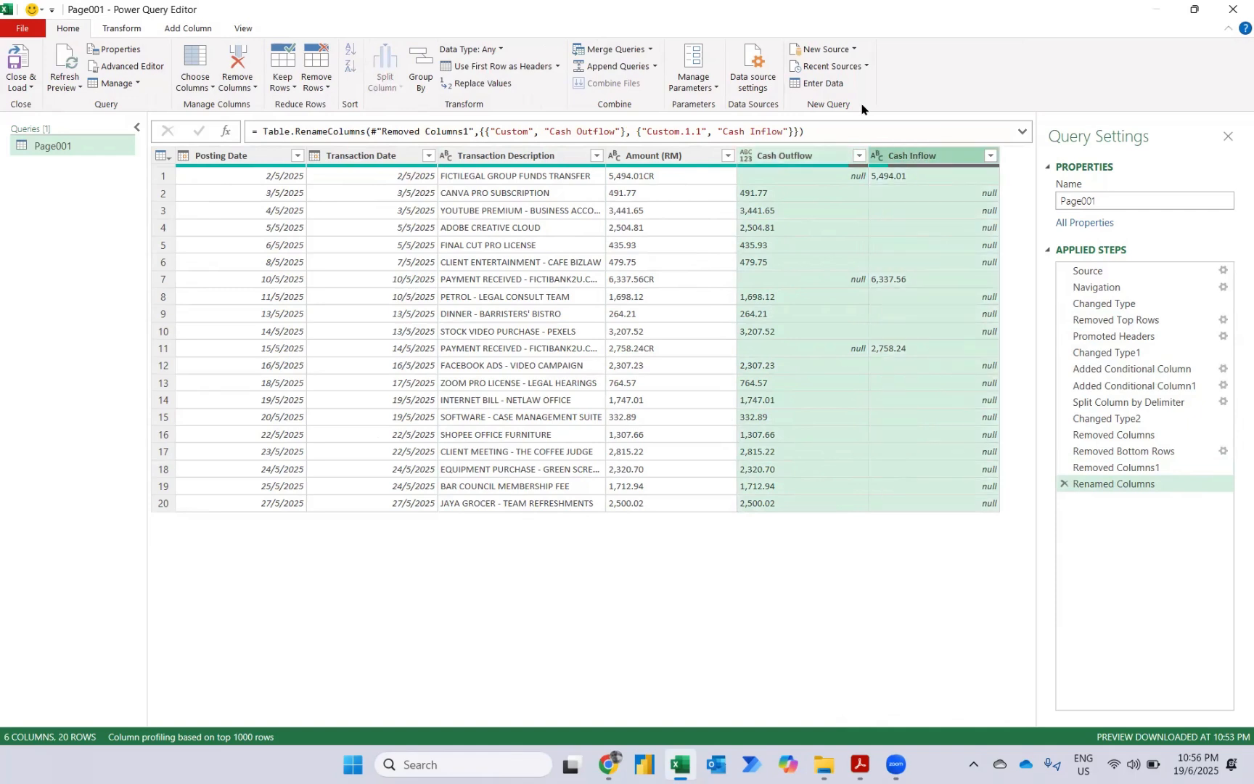
left_click(116, 29)
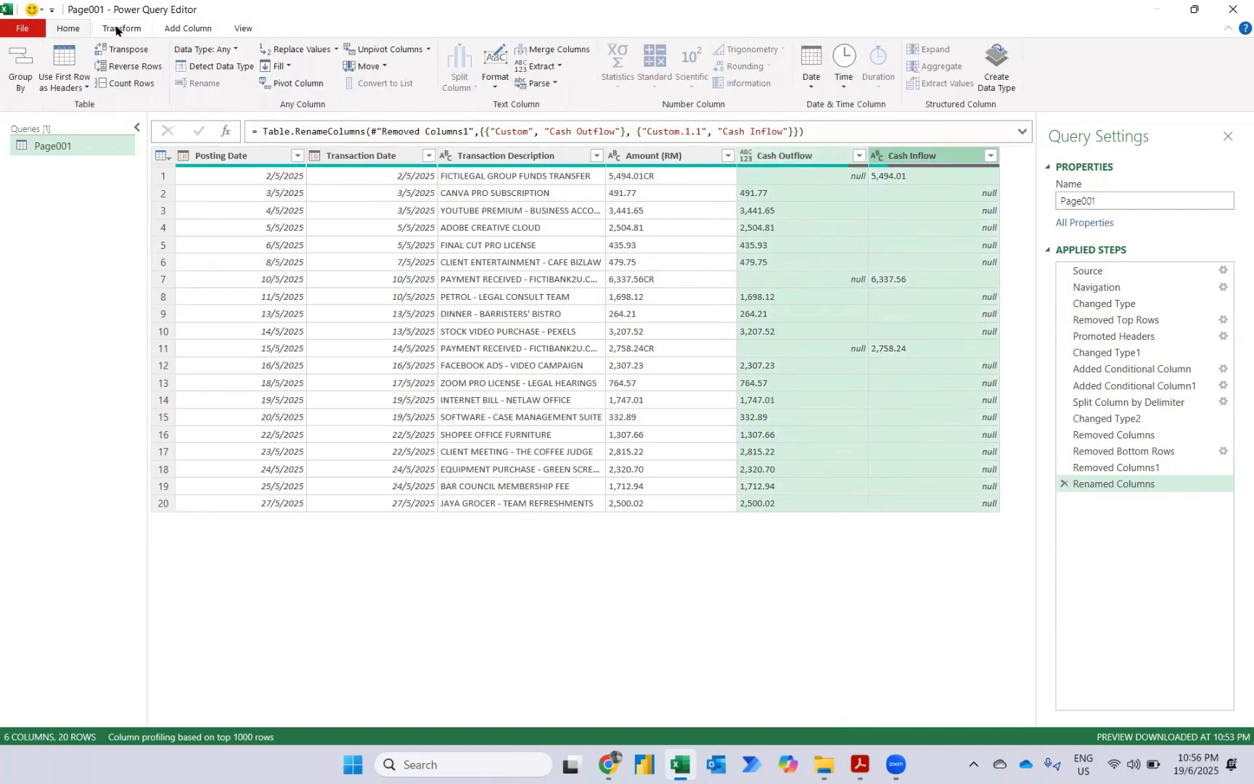
left_click(210, 51)
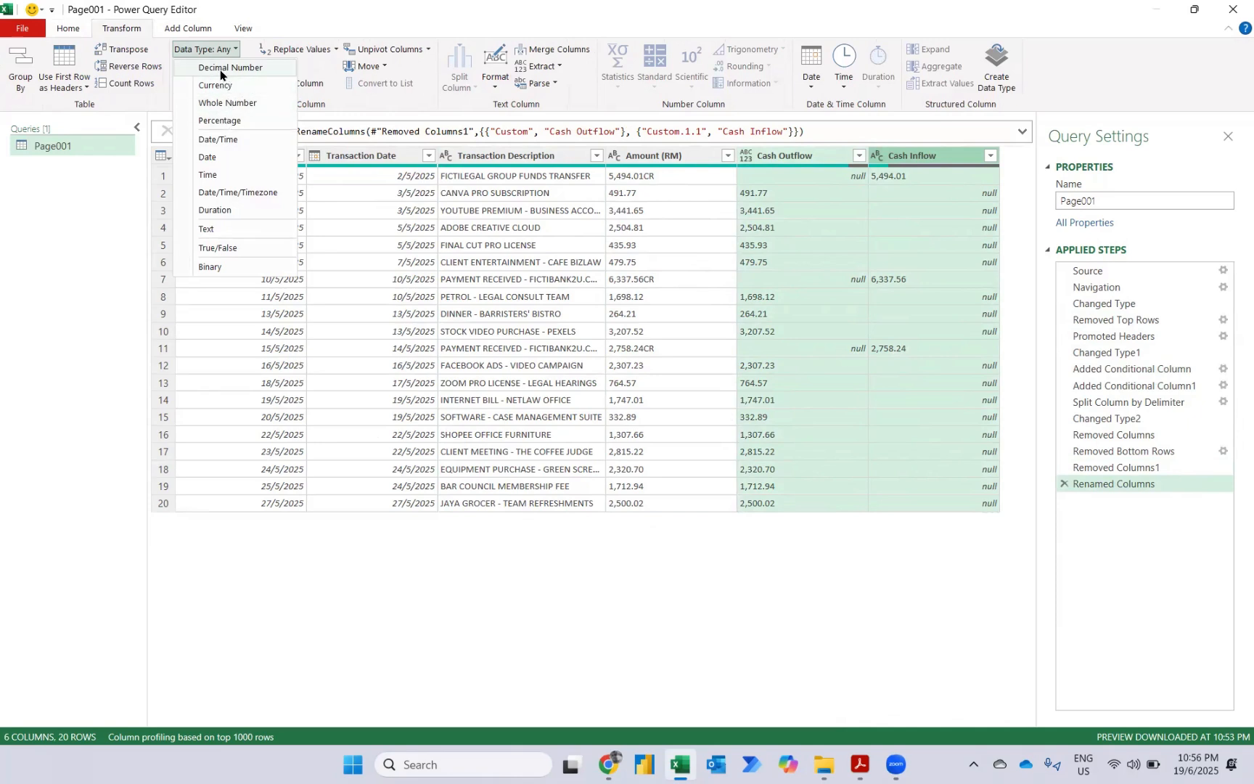
left_click(220, 68)
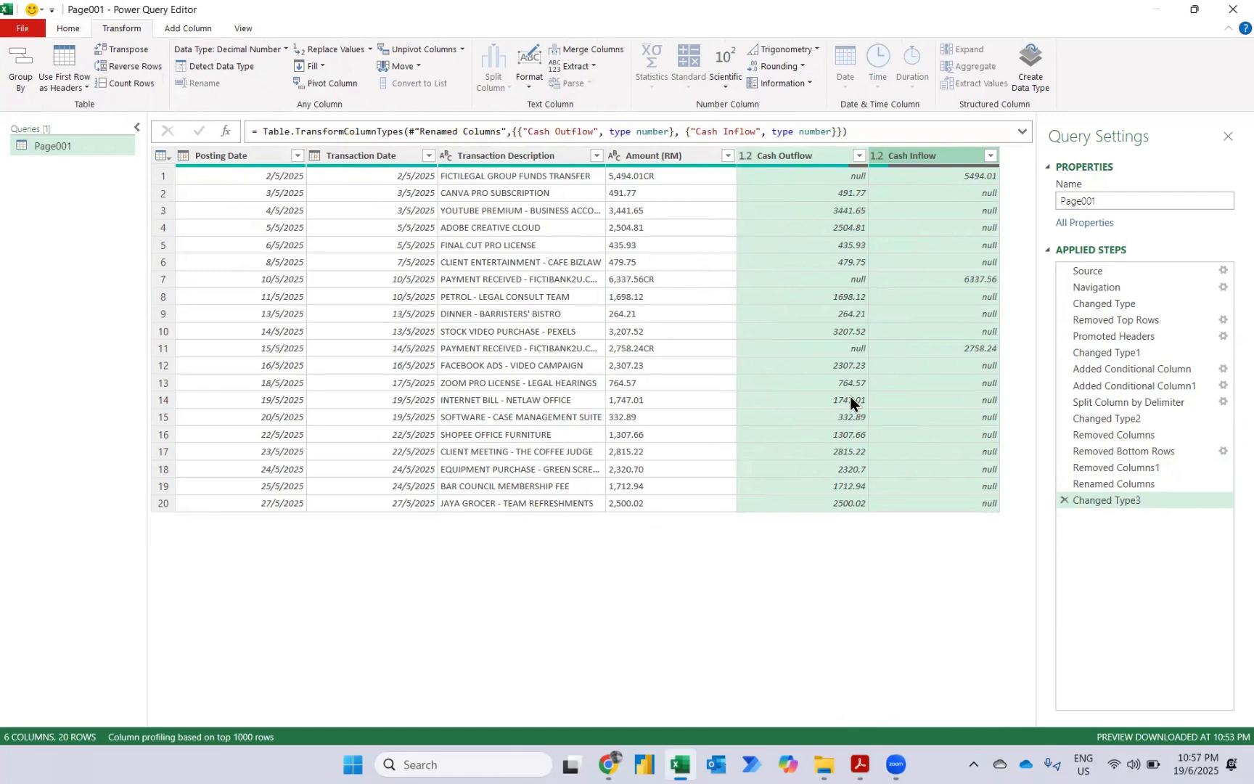
left_click(78, 29)
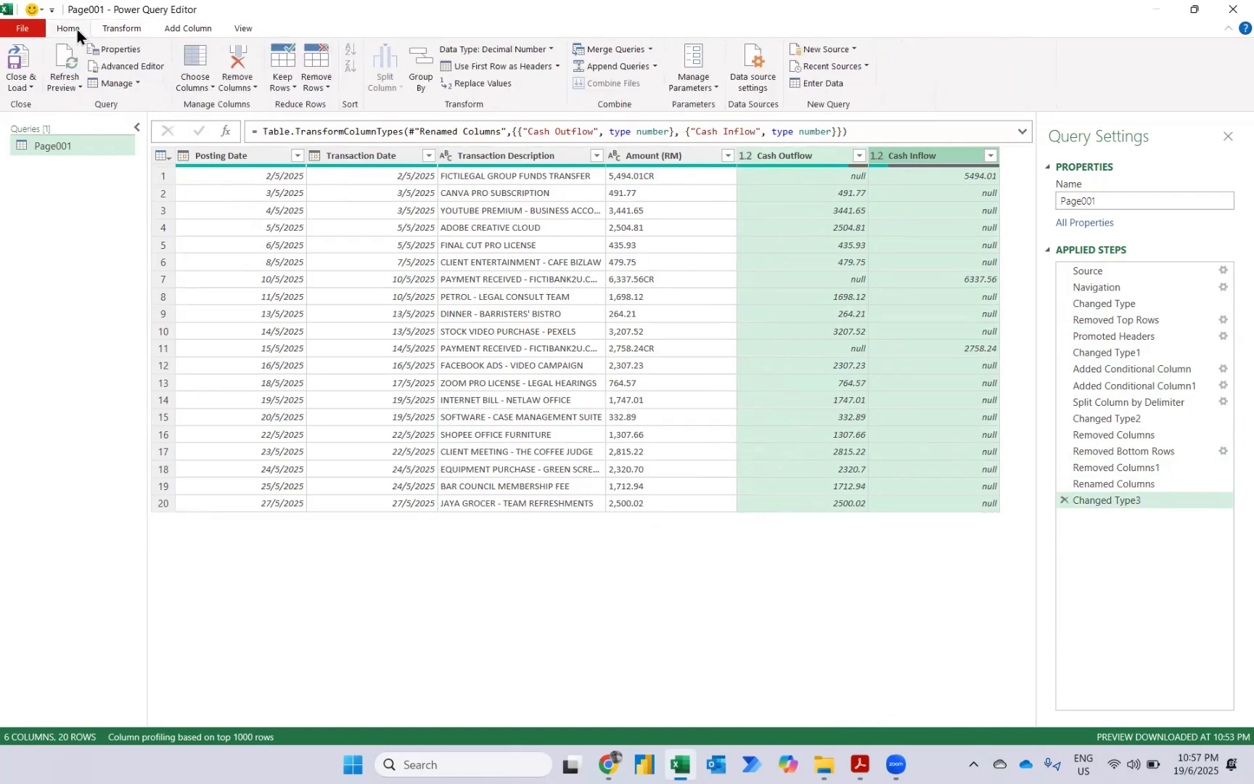
left_click(16, 62)
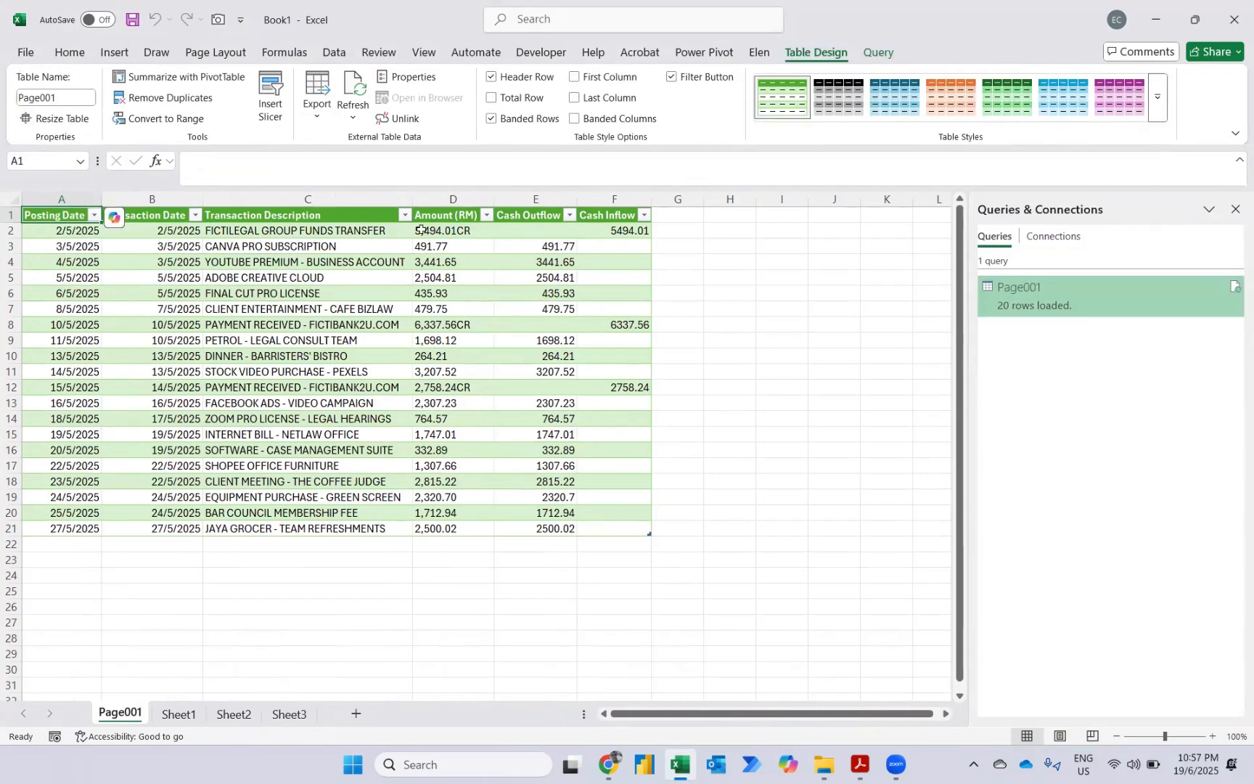
Step: Reopen the Page001 query for editing, remove its Amount (RM) column, and load it back to the worksheet
right_click(1026, 298)
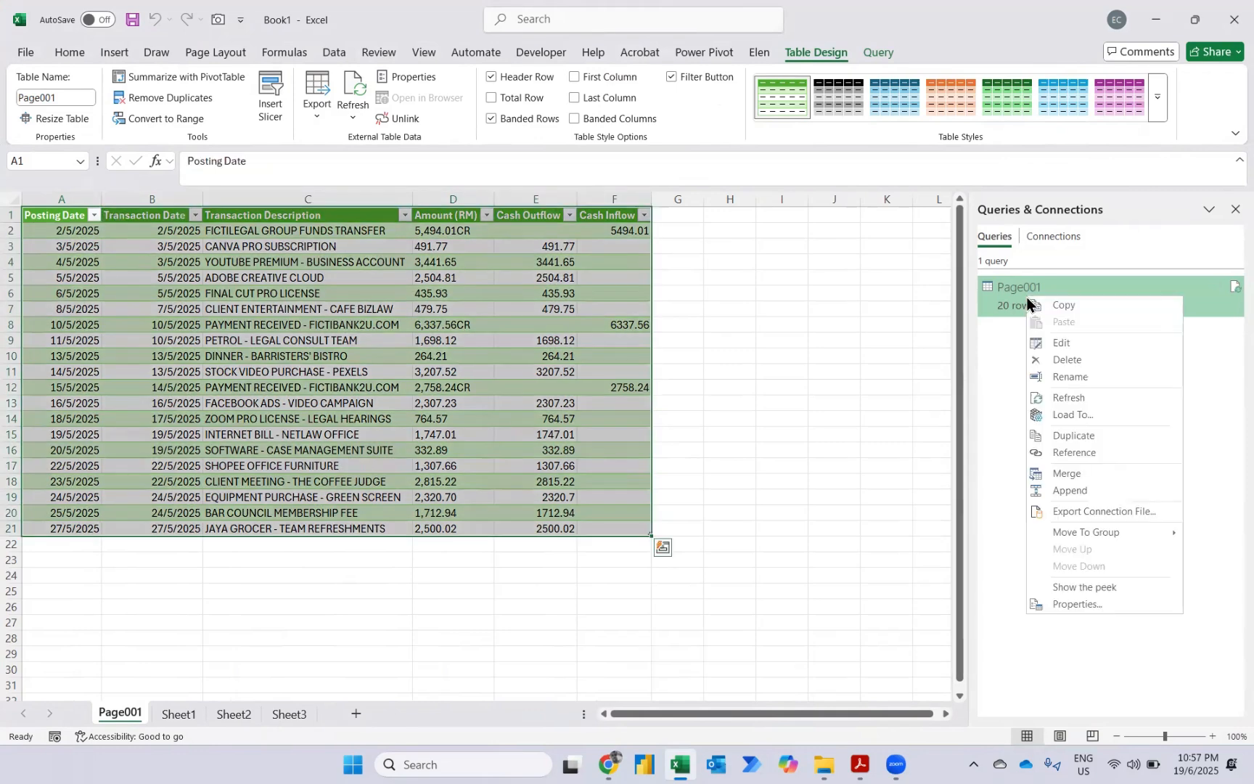
left_click(1067, 346)
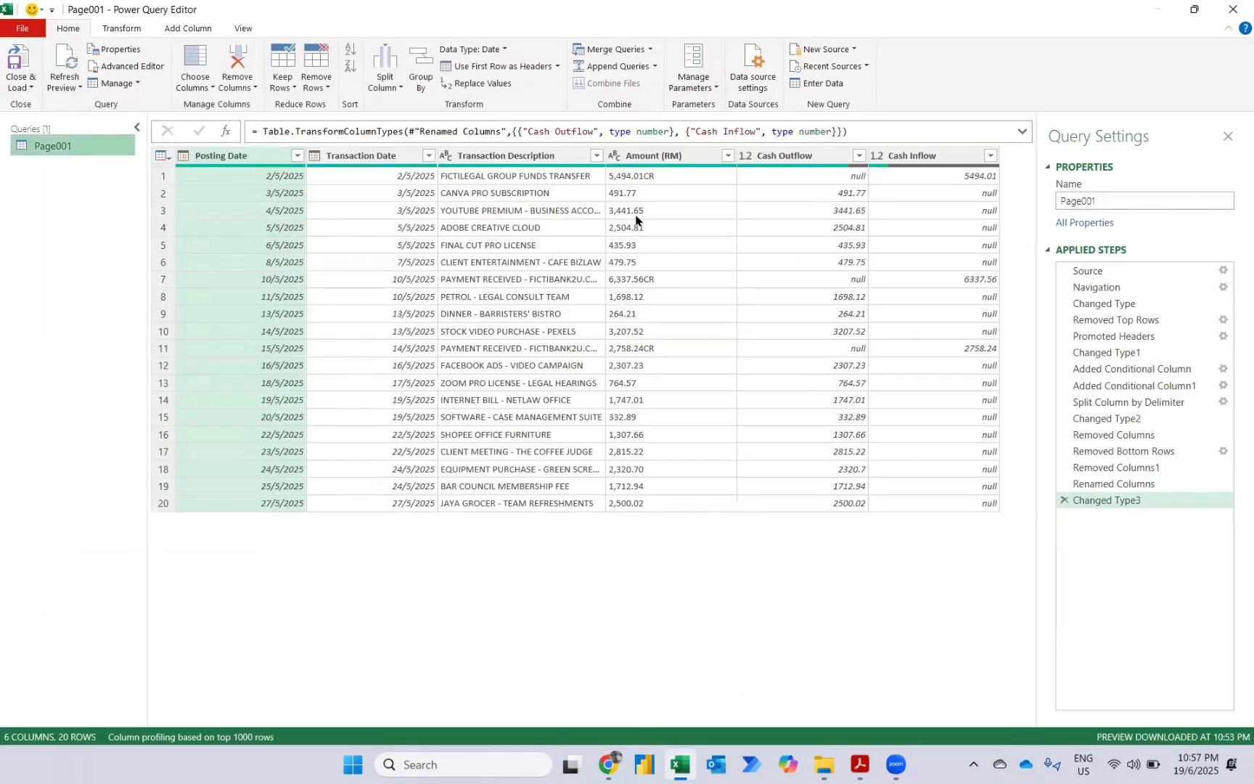
left_click(635, 219)
key("Delete")
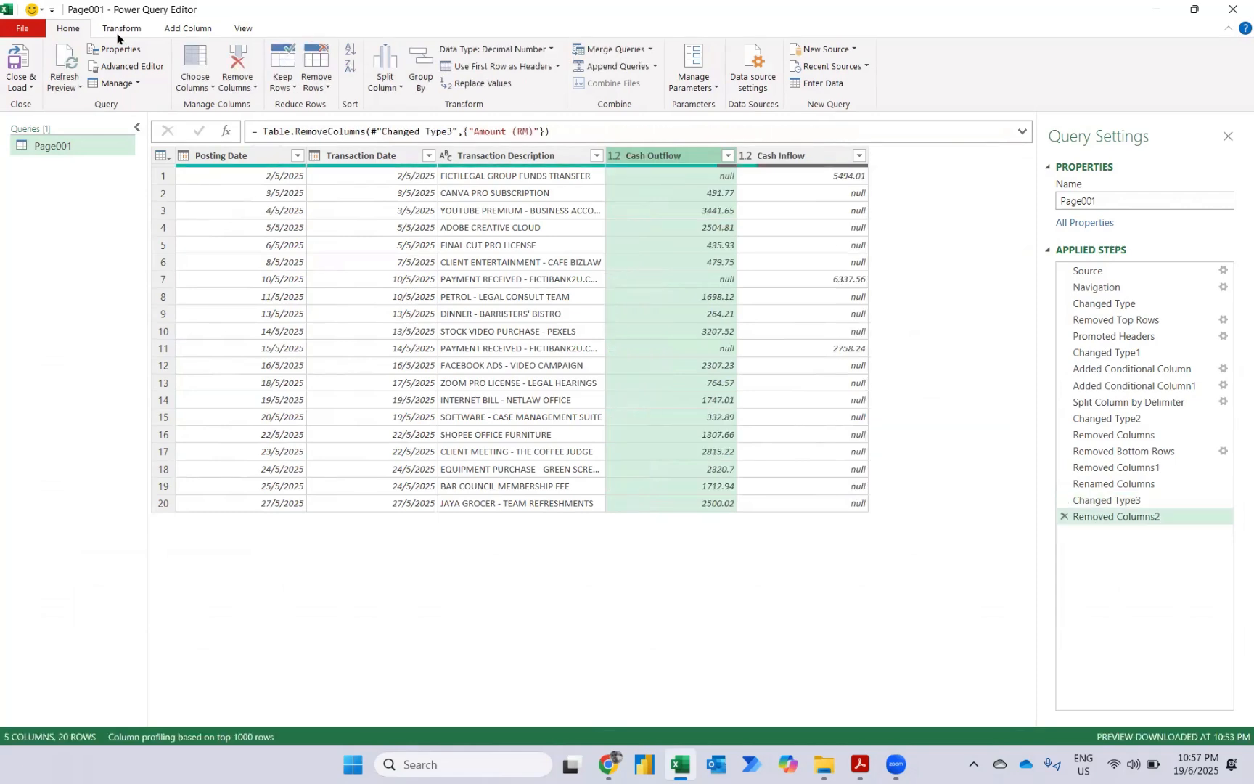
left_click(21, 60)
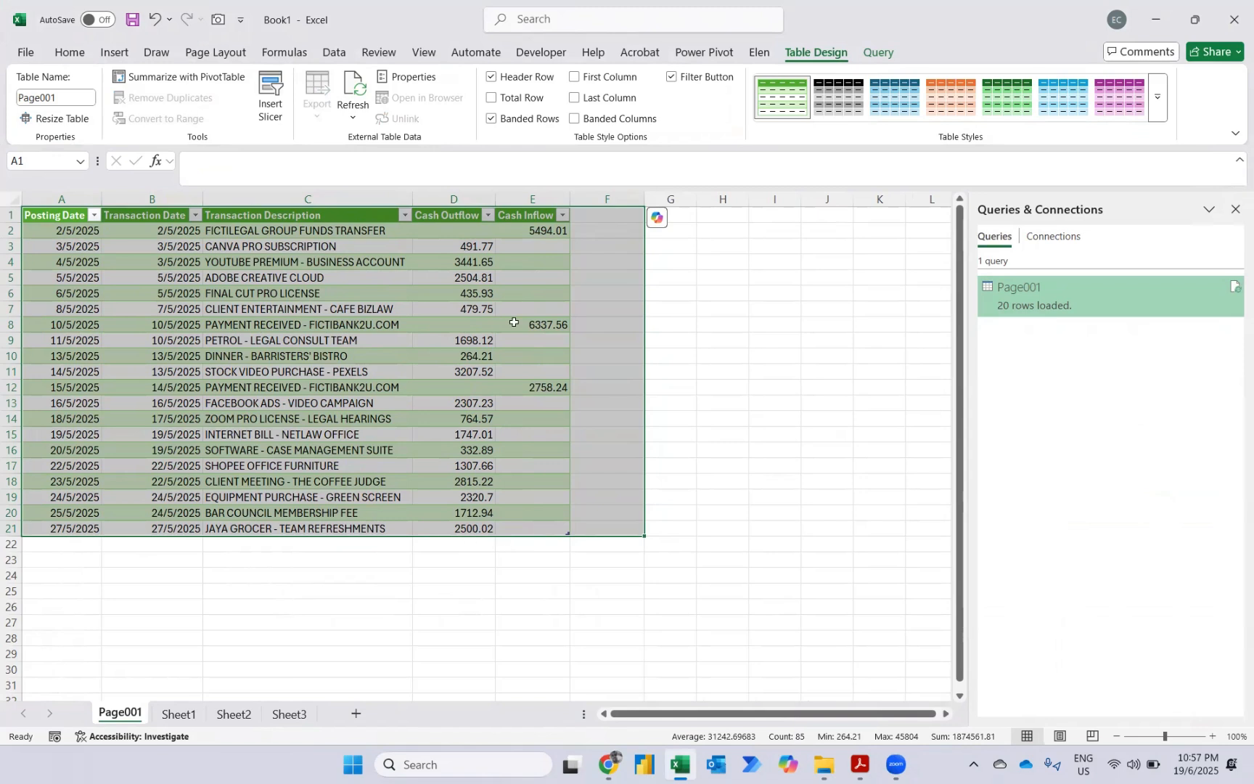
Step: Add a total row to the Page001 table and total the Cash Outflow column with Sum
left_click(491, 97)
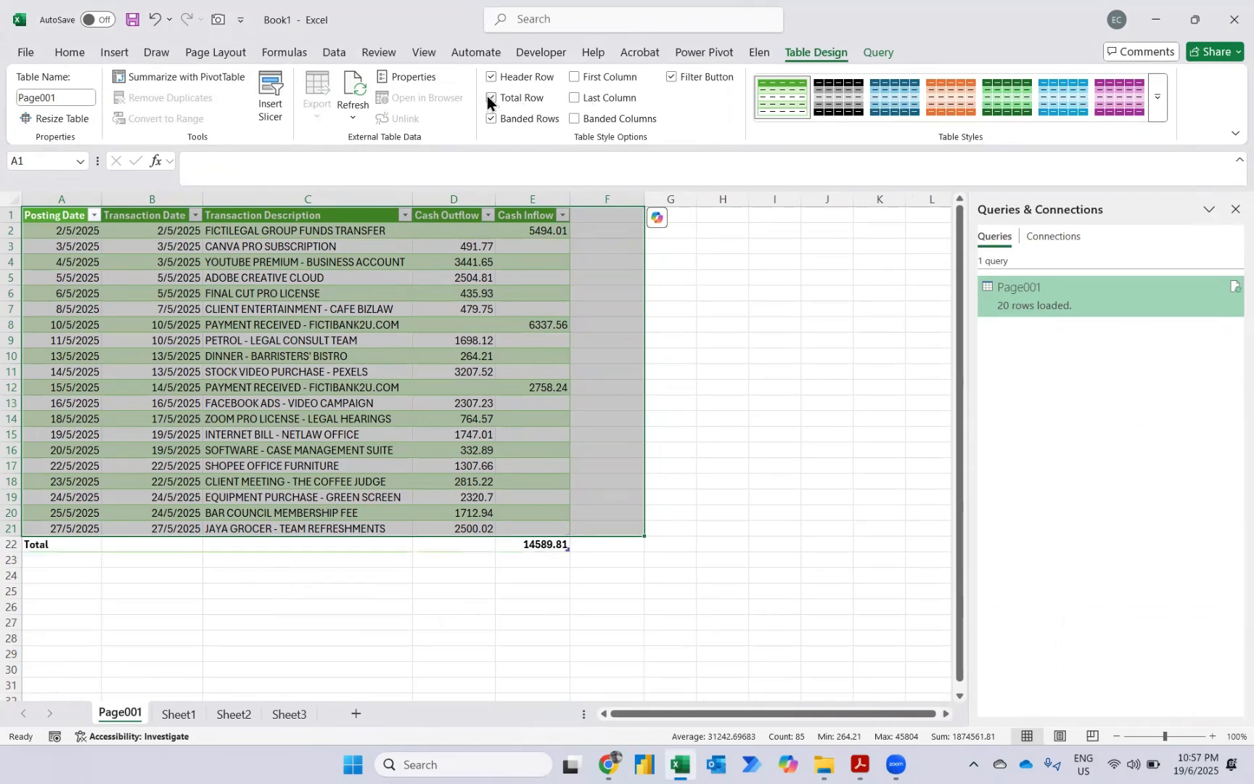
left_click(465, 545)
left_click(506, 546)
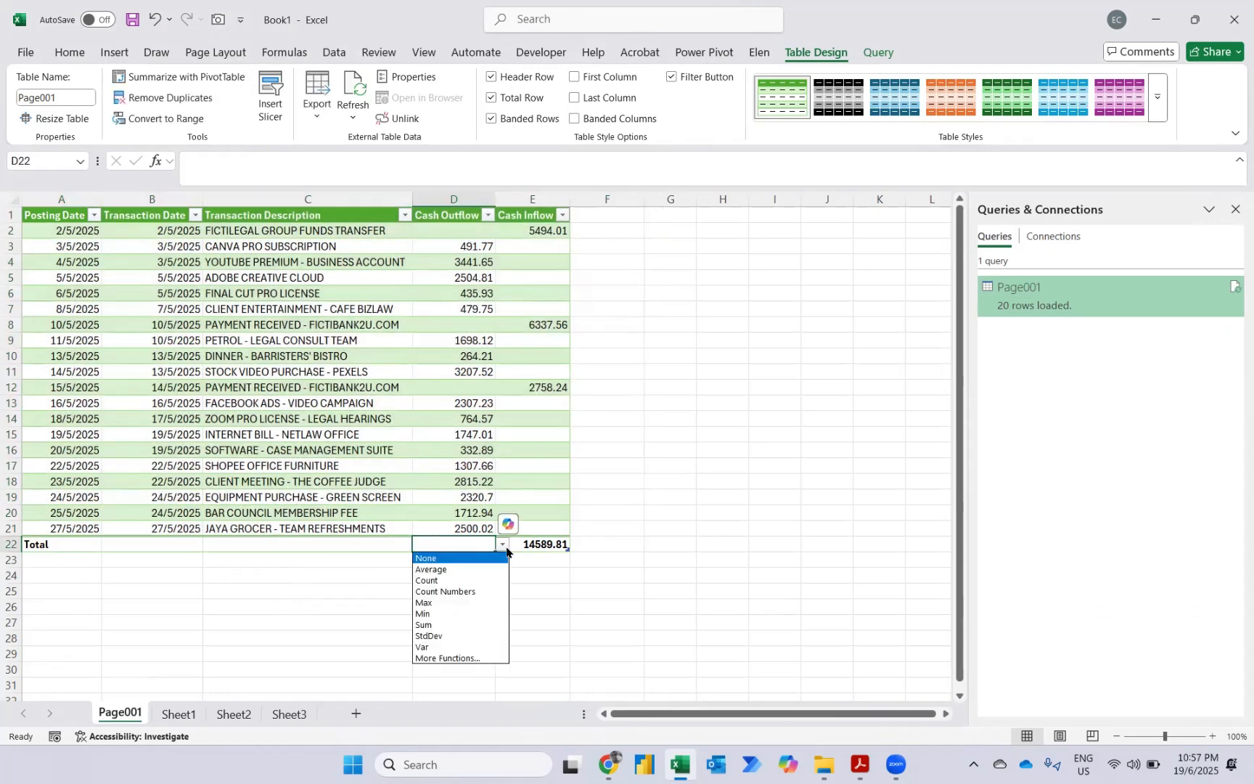
left_click(455, 624)
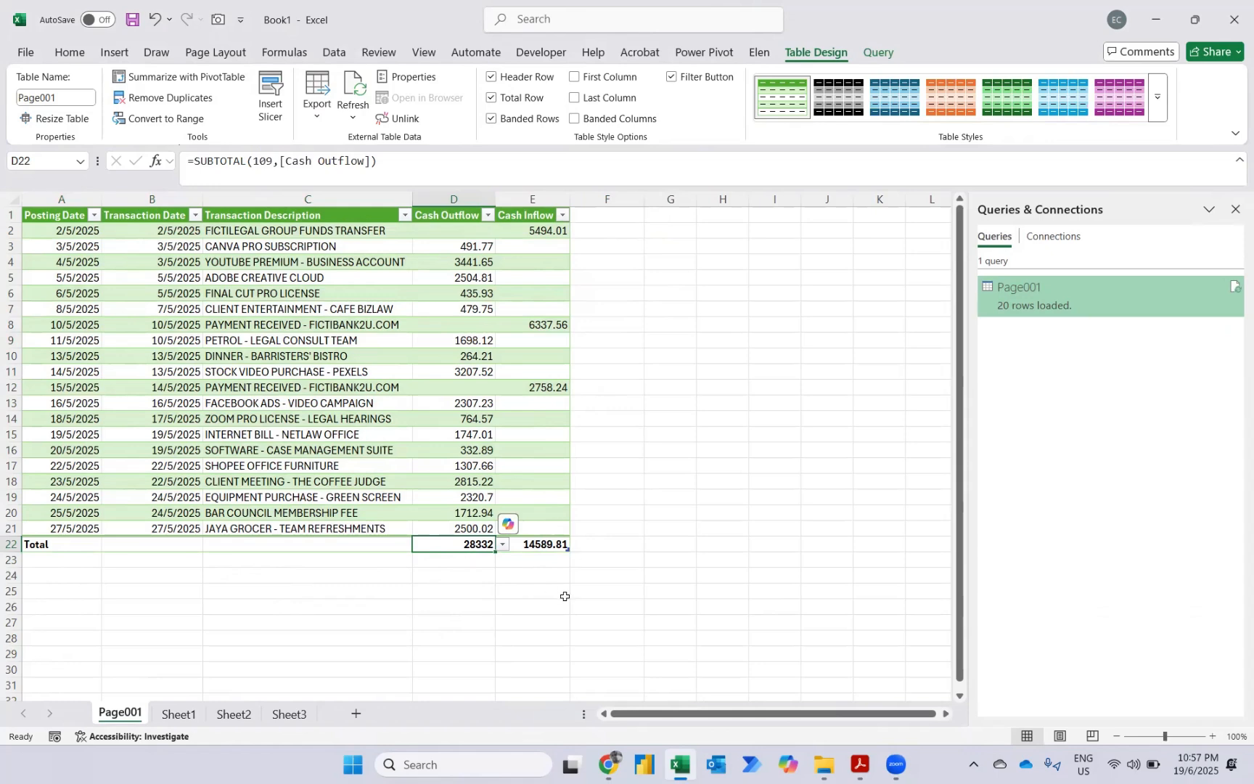
Step: Apply the comma number style to the Cash Outflow and Cash Inflow columns, including their totals
key("shift+Right")
key("ctrl+shift+Up")
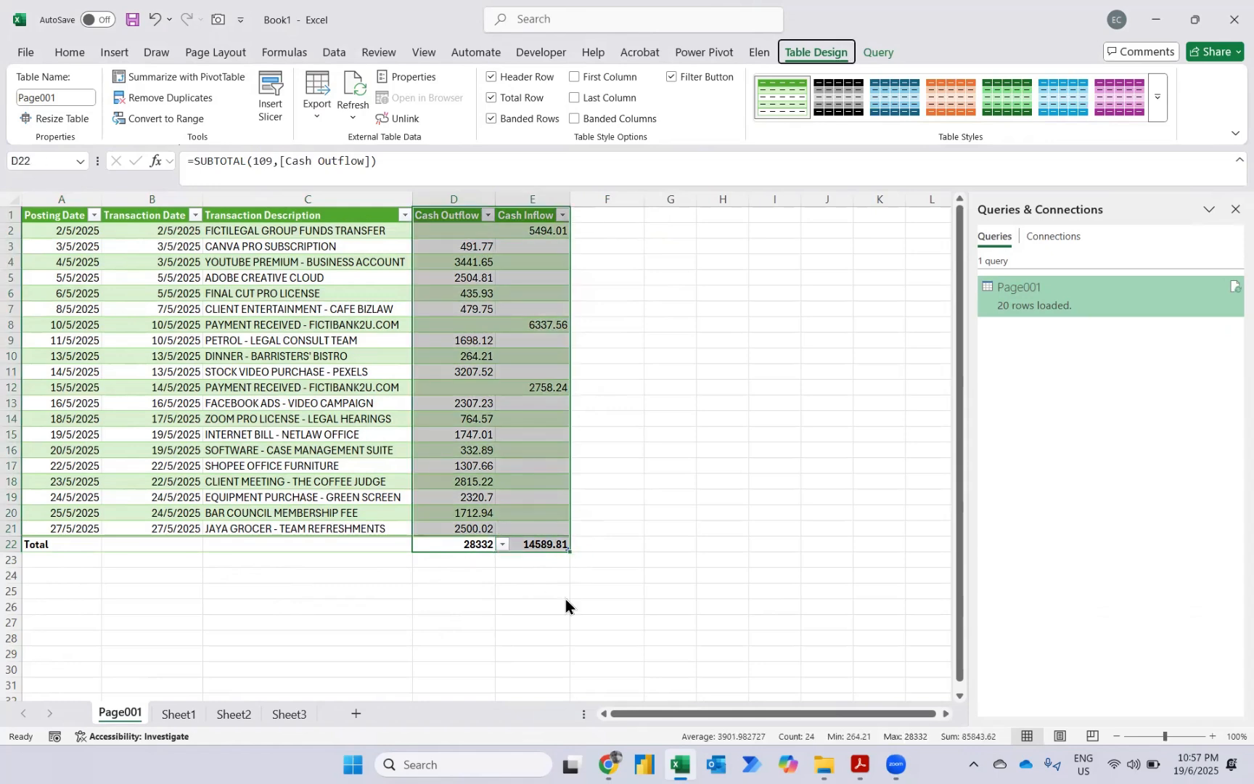
key("alt+h")
key("k")
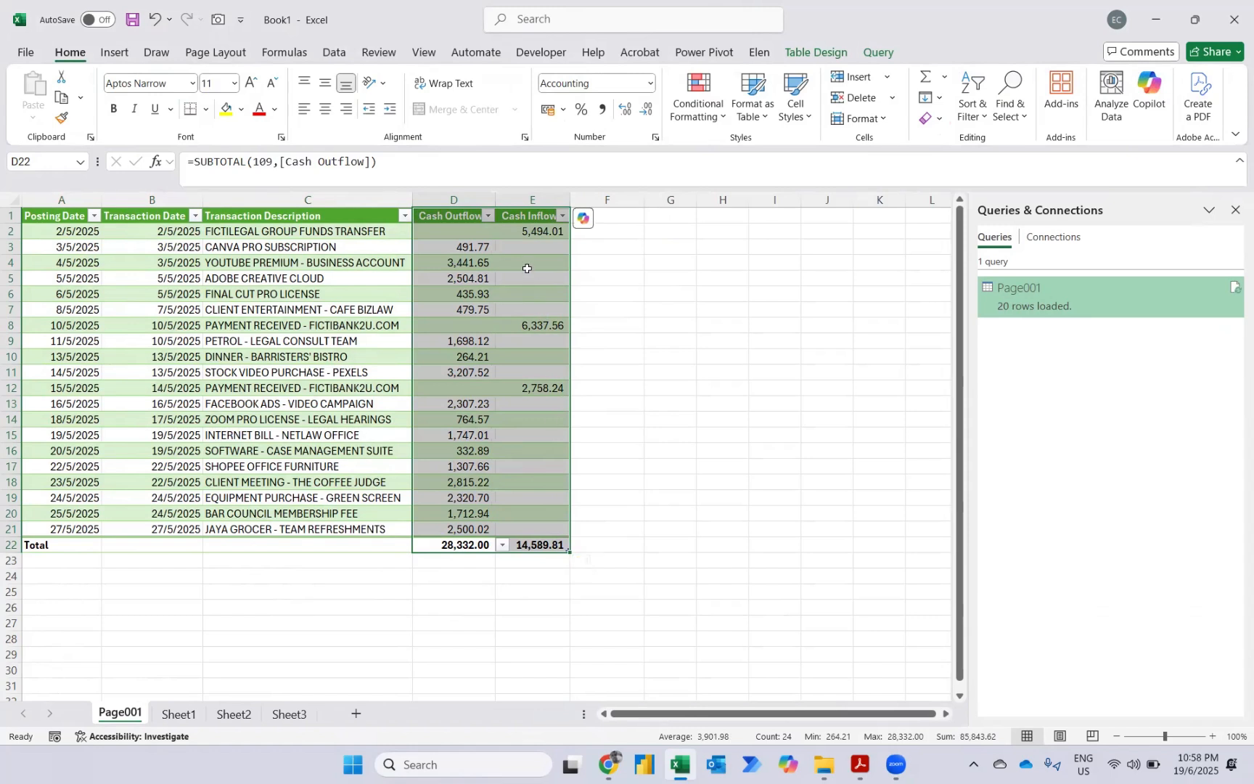